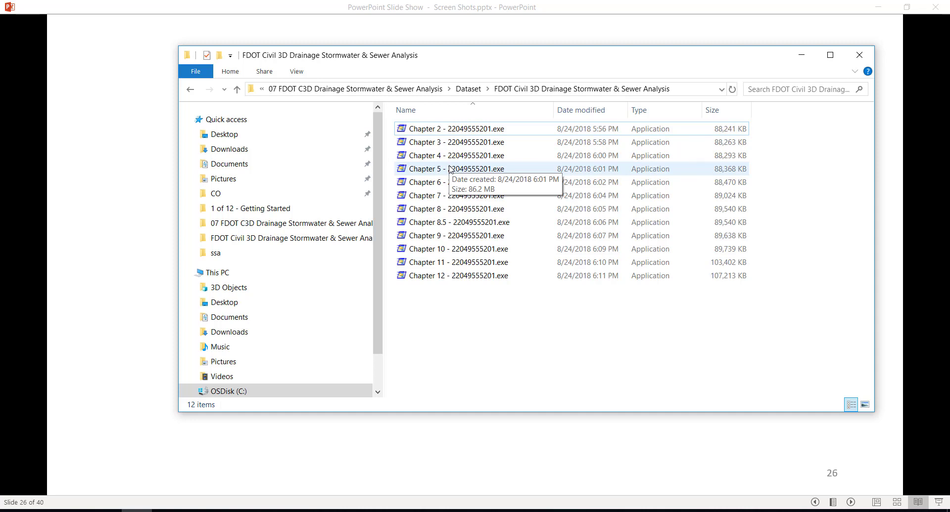
- Launch the Chapter 7 dataset self-extractor and set its unzip folder to C:\Civil 3D Projects
click(451, 195)
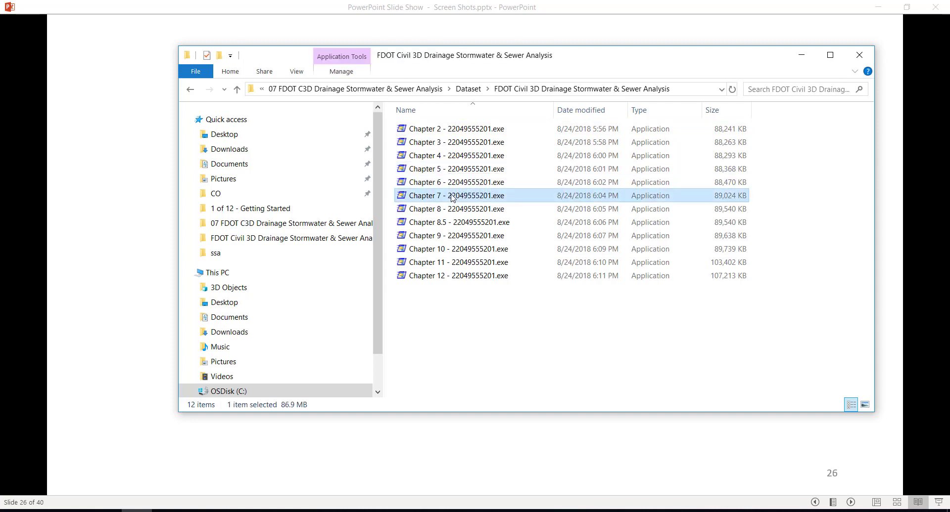
double_click(451, 196)
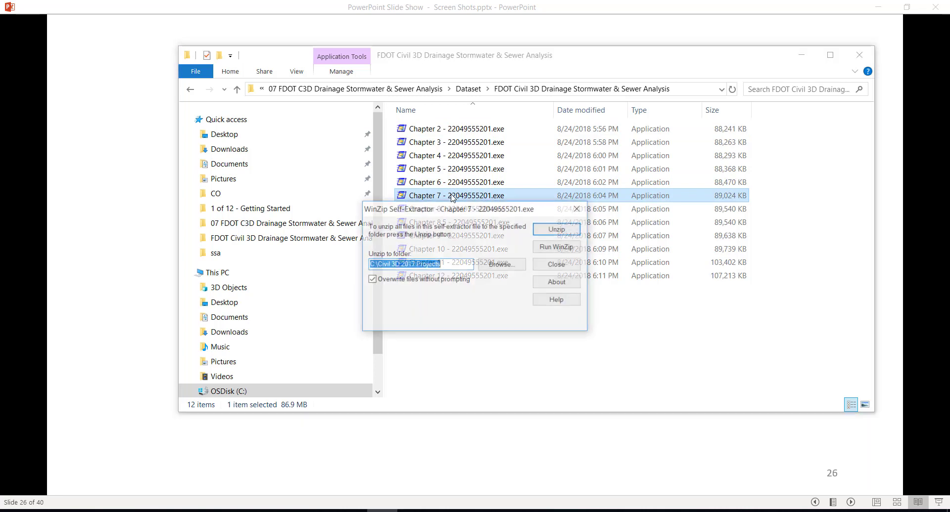
click(504, 267)
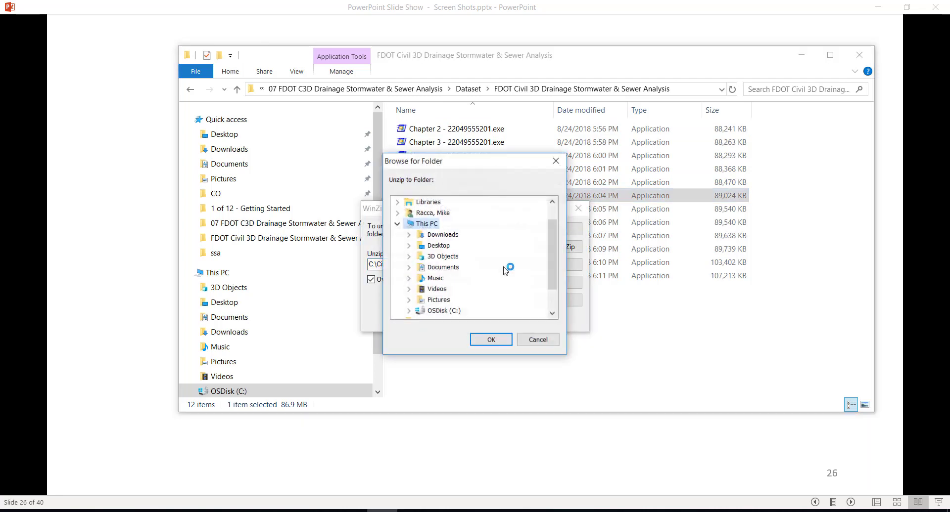
scroll(471, 274, down, 1)
click(444, 278)
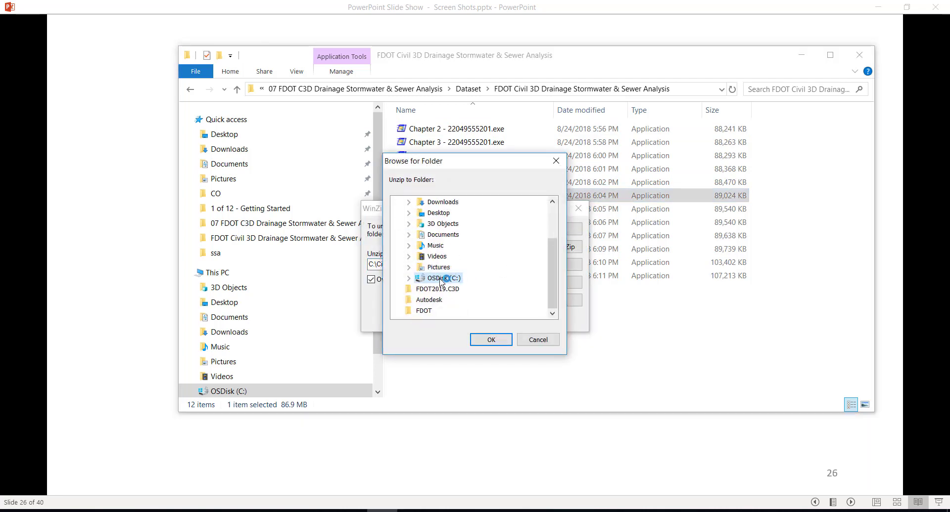
click(408, 278)
click(461, 245)
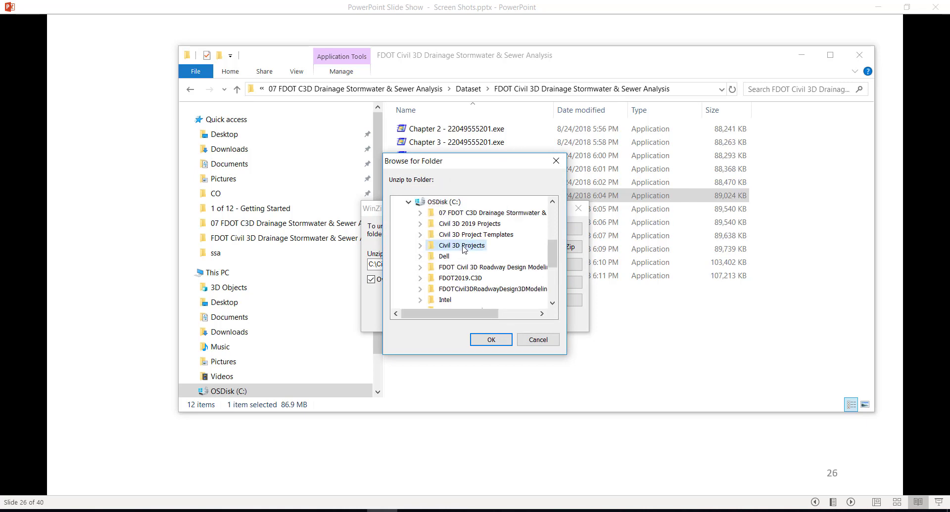
click(490, 340)
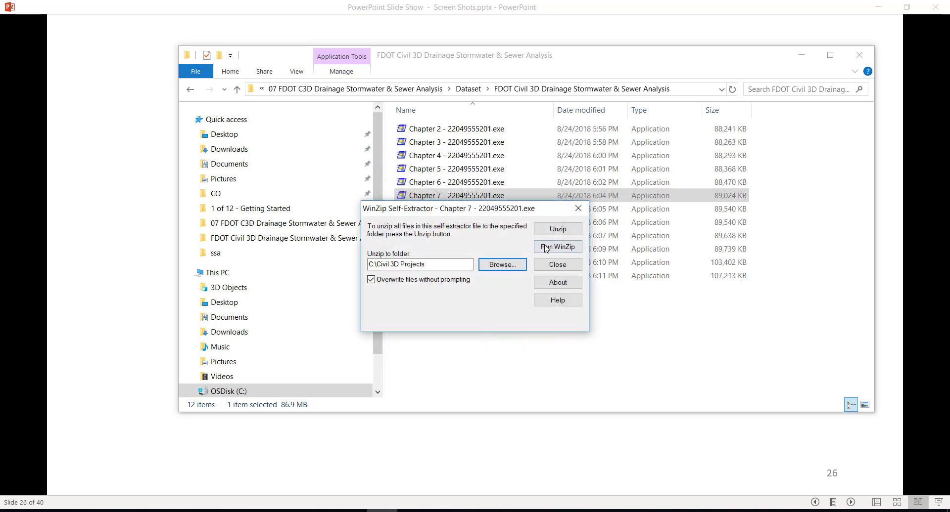
- Unzip the Chapter 7 dataset files into the chosen folder and close the self-extractor
click(555, 230)
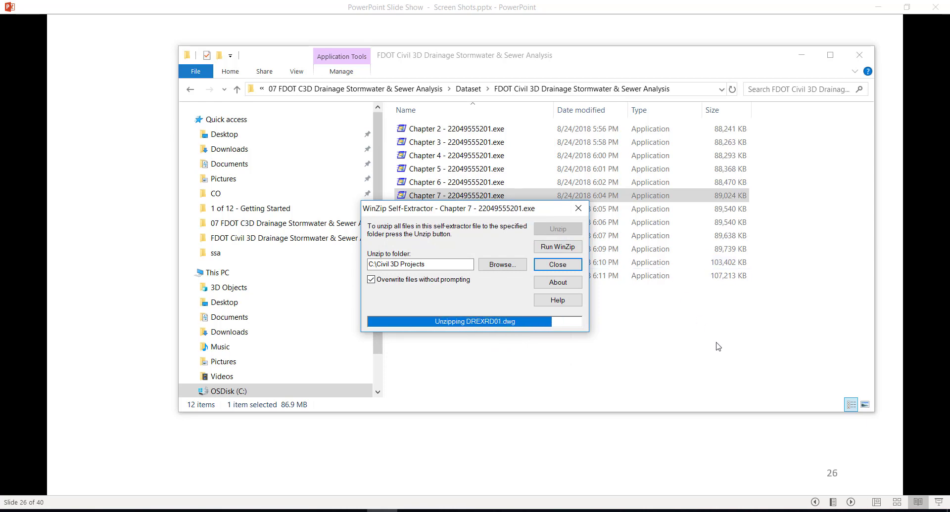
click(502, 300)
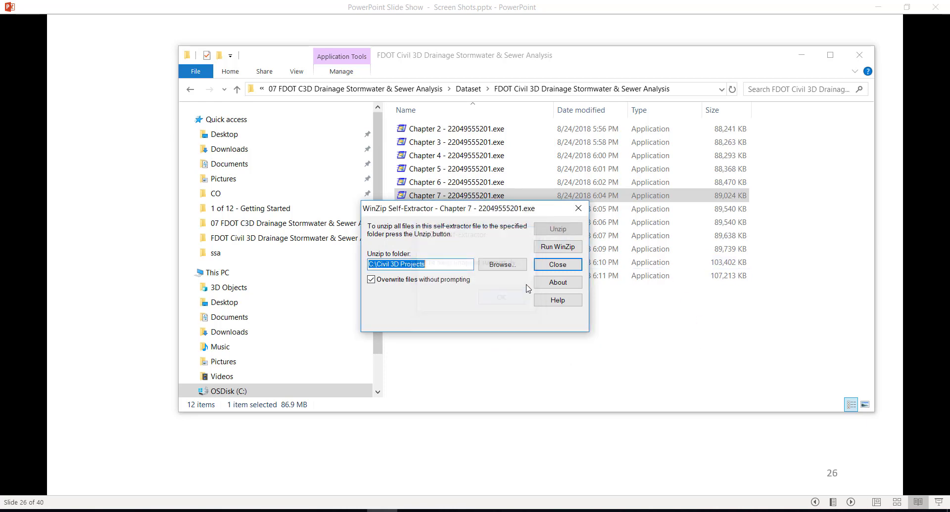
click(558, 265)
- Minimize the open windows to reach the desktop and launch Autodesk Storm and Sanitary Analysis 2019
click(808, 67)
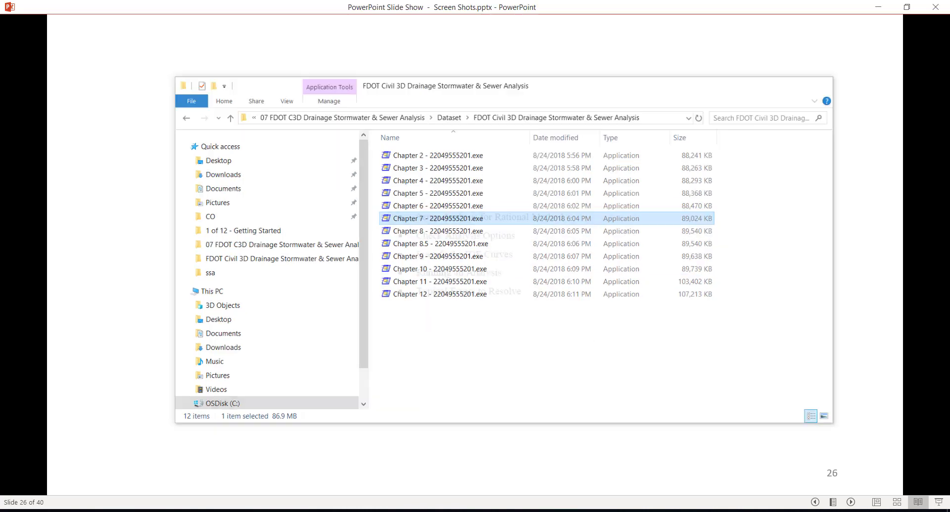
click(874, 7)
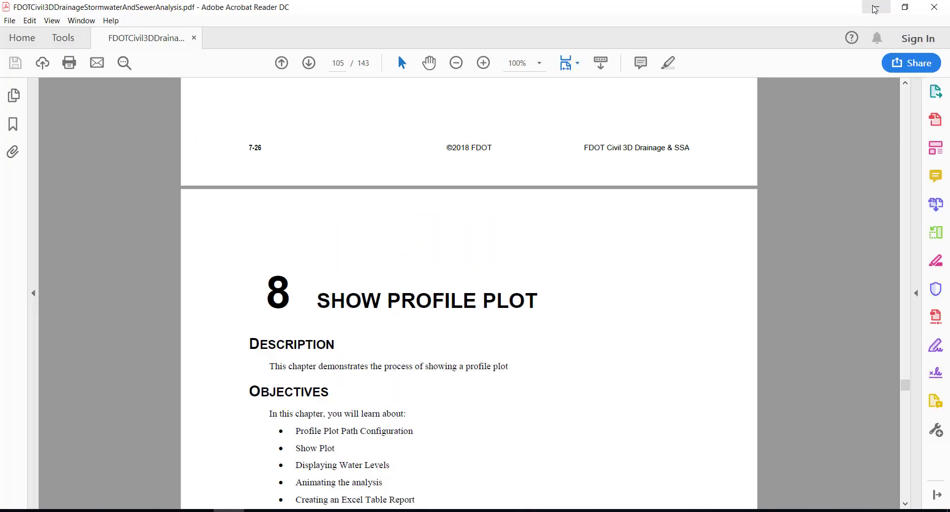
click(875, 8)
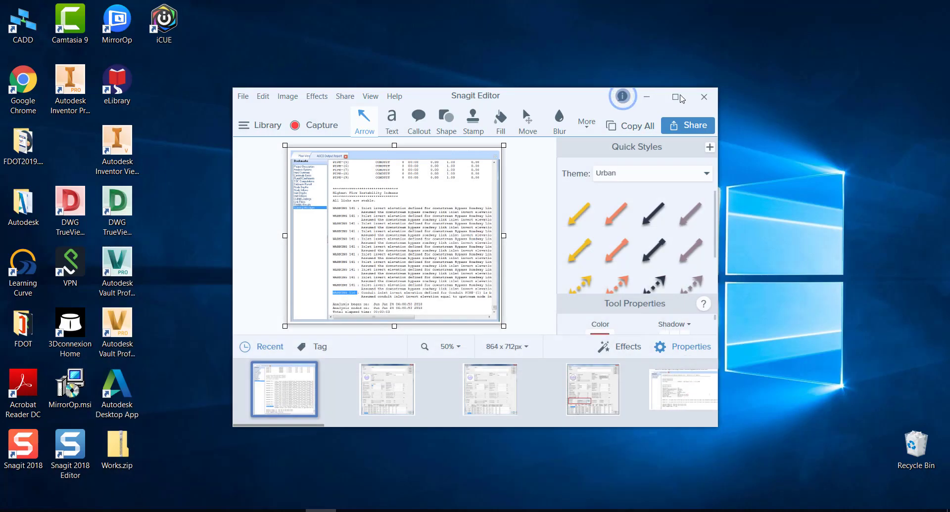
click(646, 97)
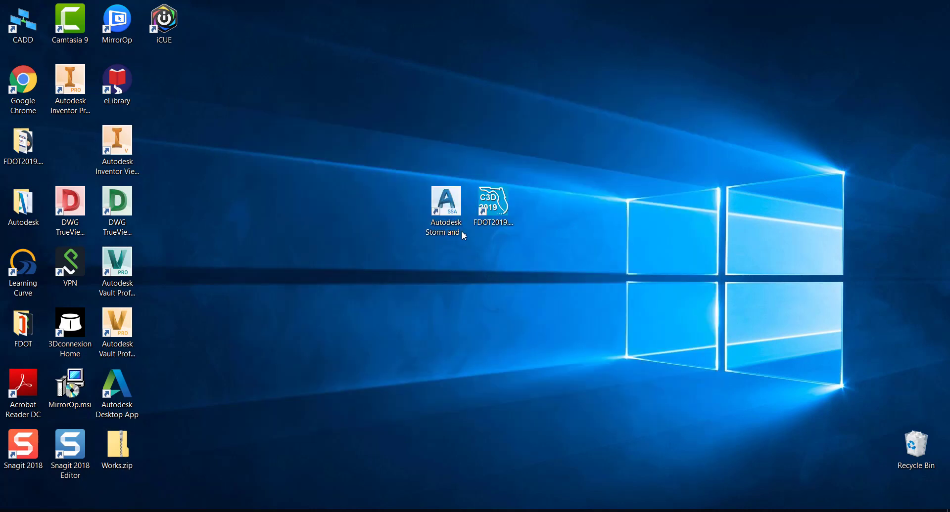
click(451, 210)
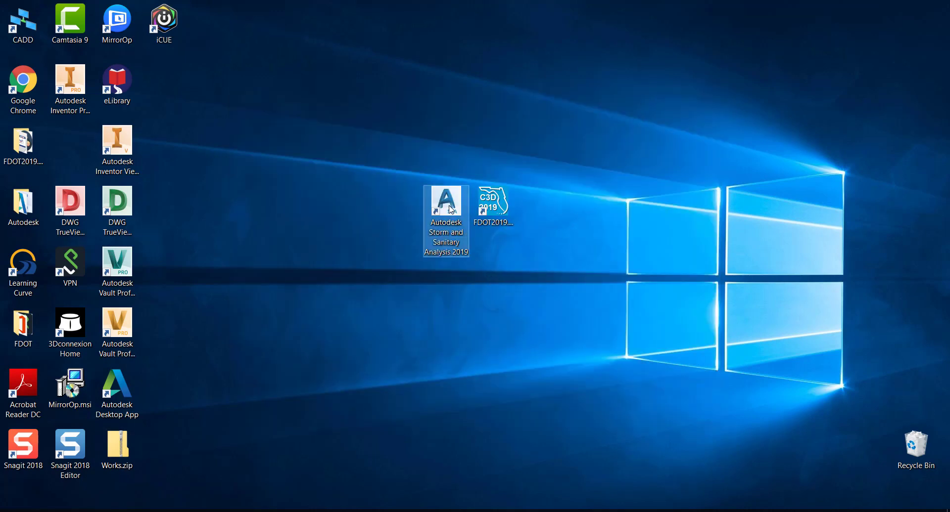
double_click(446, 207)
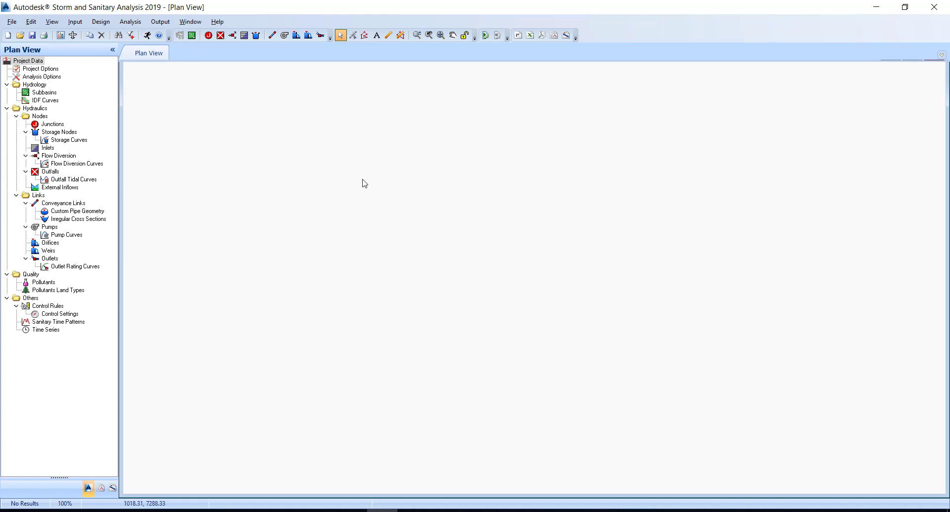
click(131, 23)
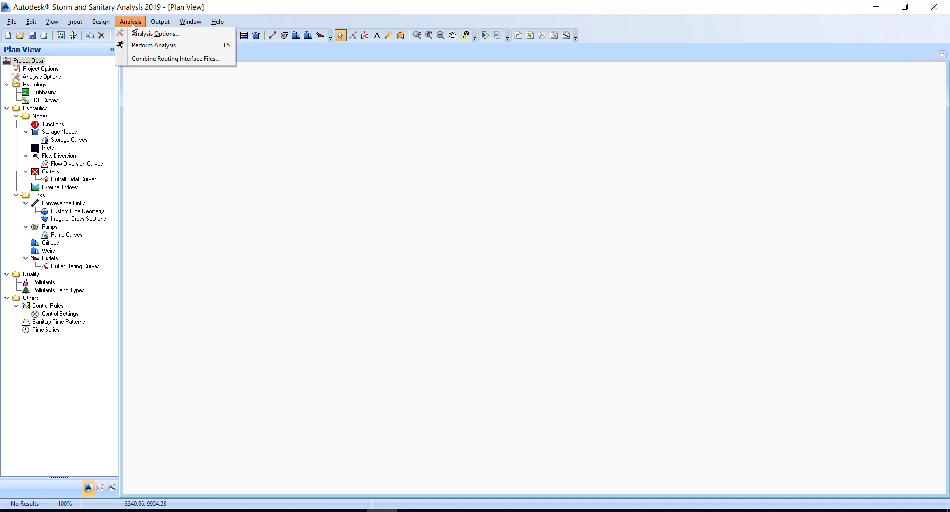
click(169, 47)
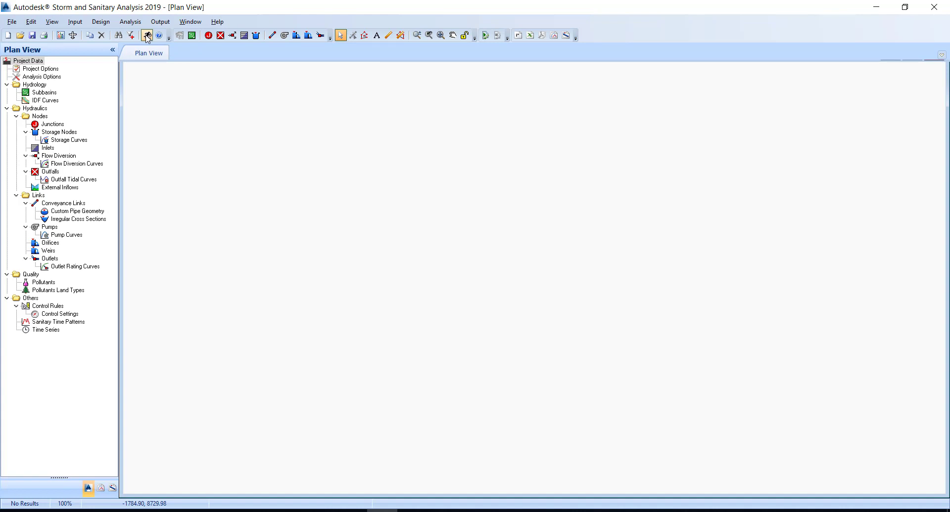
click(12, 24)
click(40, 45)
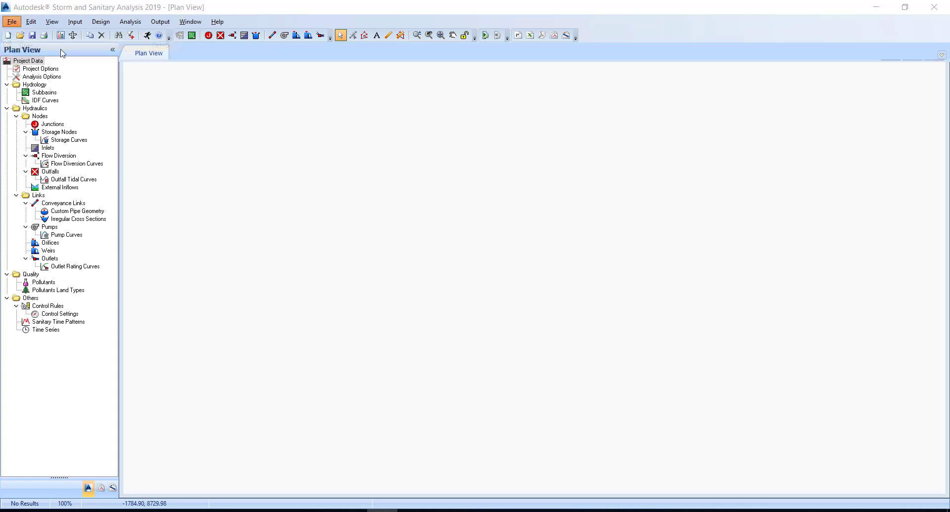
drag(530, 186, 469, 152)
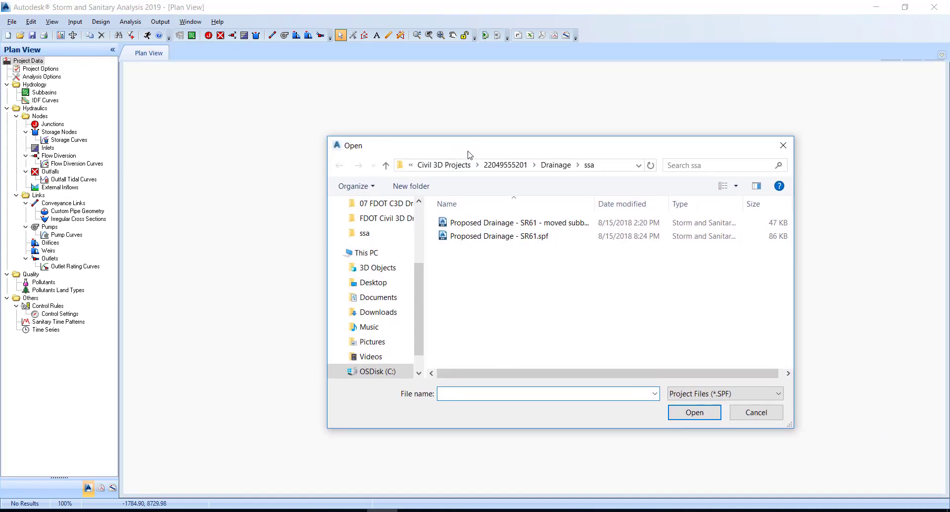
click(451, 167)
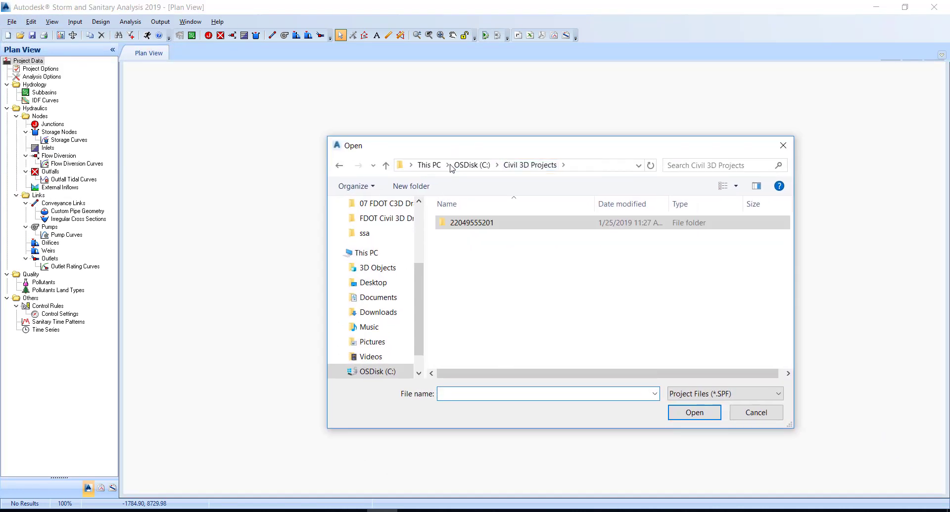
click(487, 226)
double_click(487, 226)
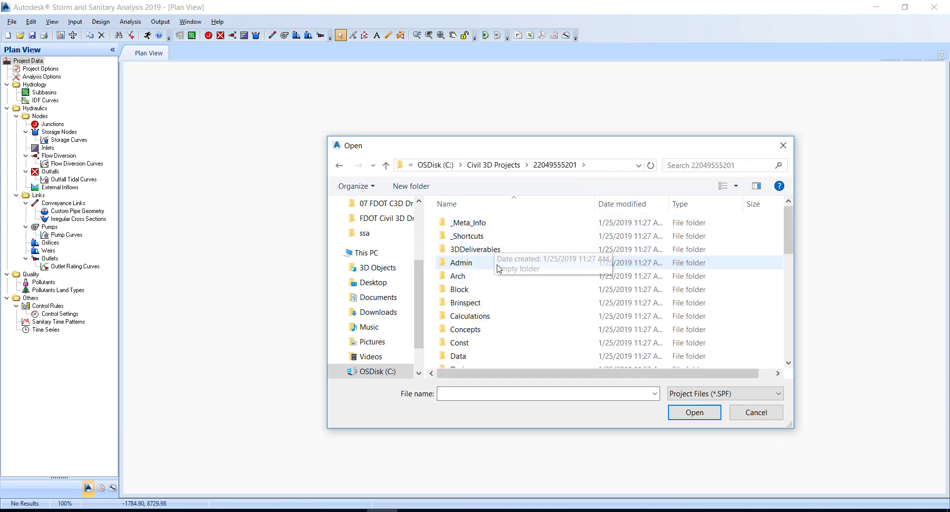
scroll(495, 274, down, 3)
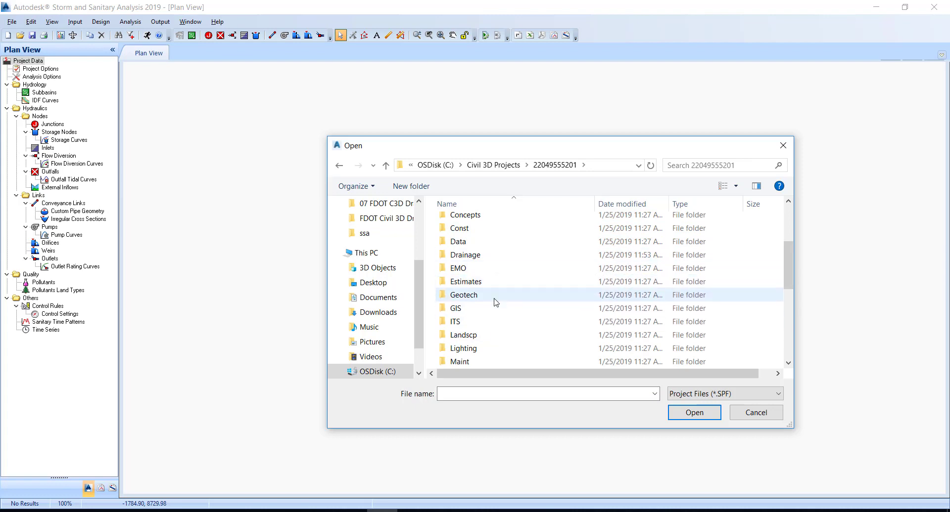
click(491, 257)
double_click(491, 256)
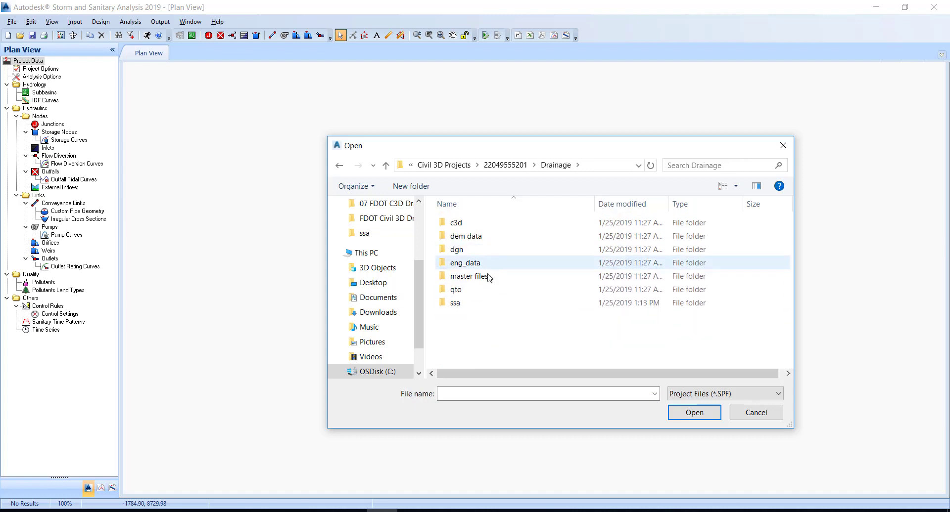
double_click(485, 303)
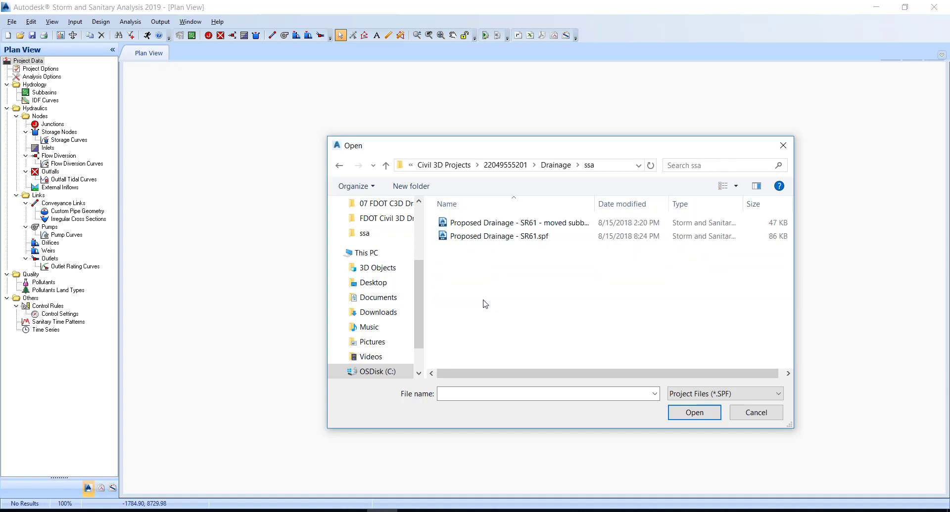
- Open the project file Proposed Drainage - SR61.spf and decline searching for the missing background drawing
click(492, 240)
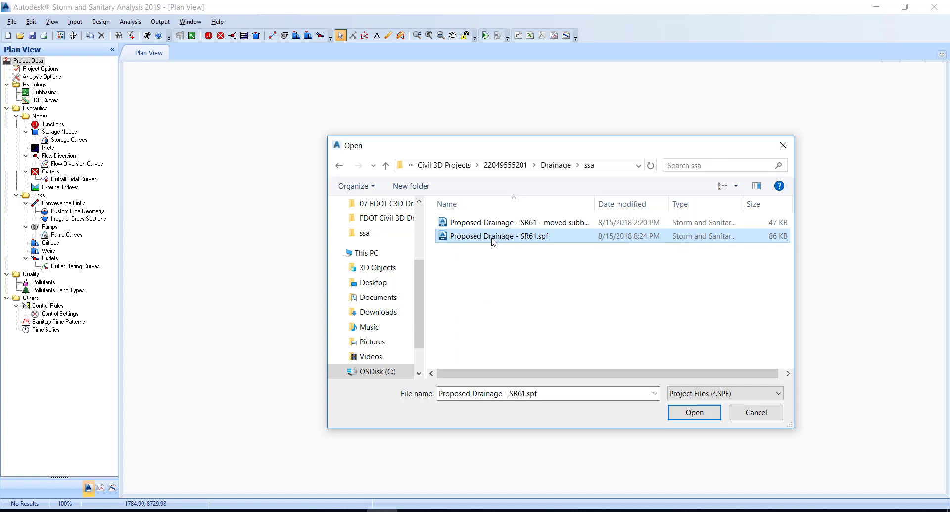
click(695, 417)
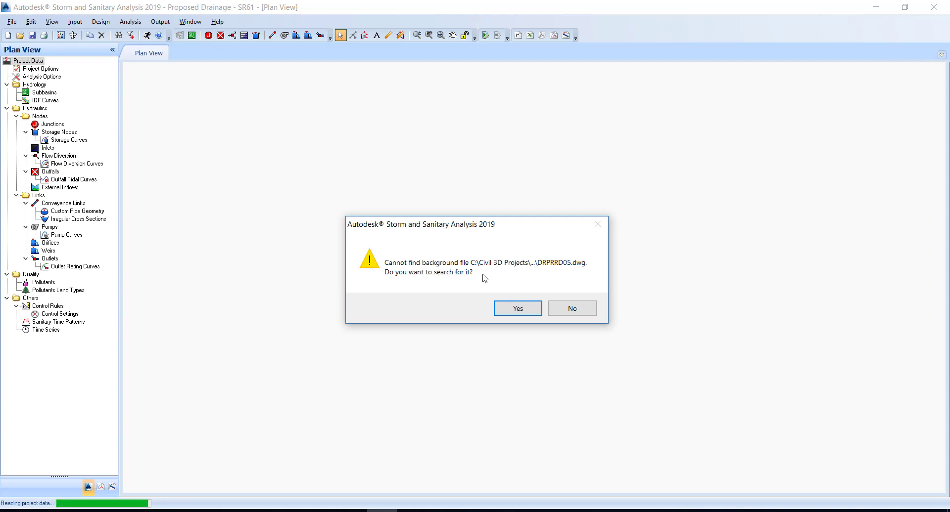
click(569, 311)
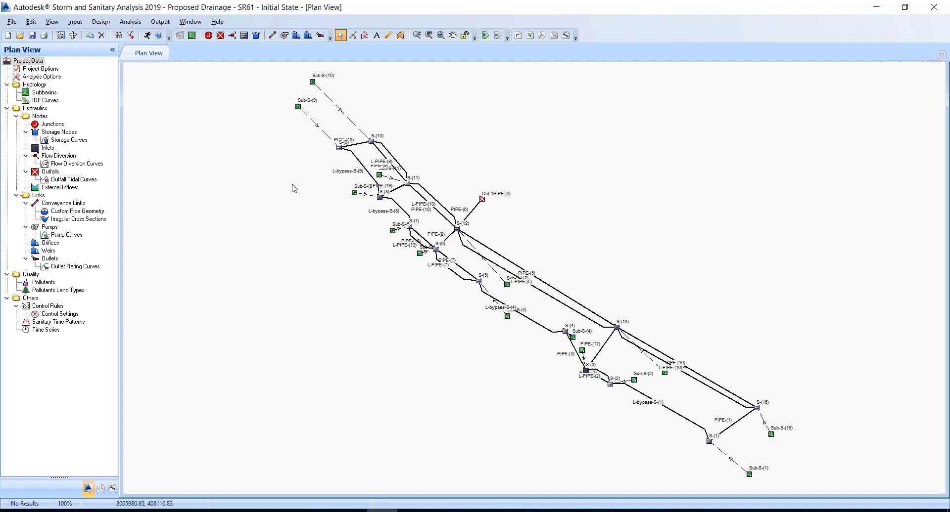
- In the project options, choose Rational as the hydrology method and set the minimum allowable TOC to 10 min
double_click(46, 70)
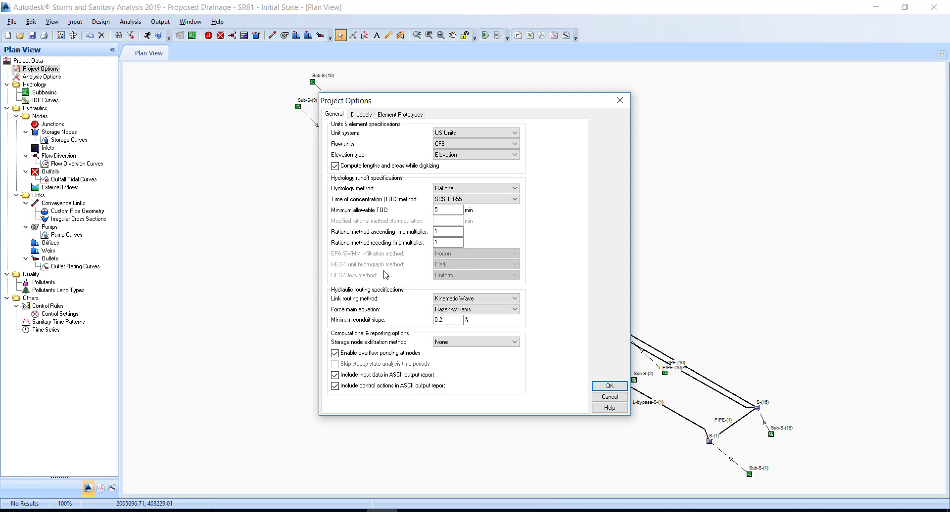
click(469, 190)
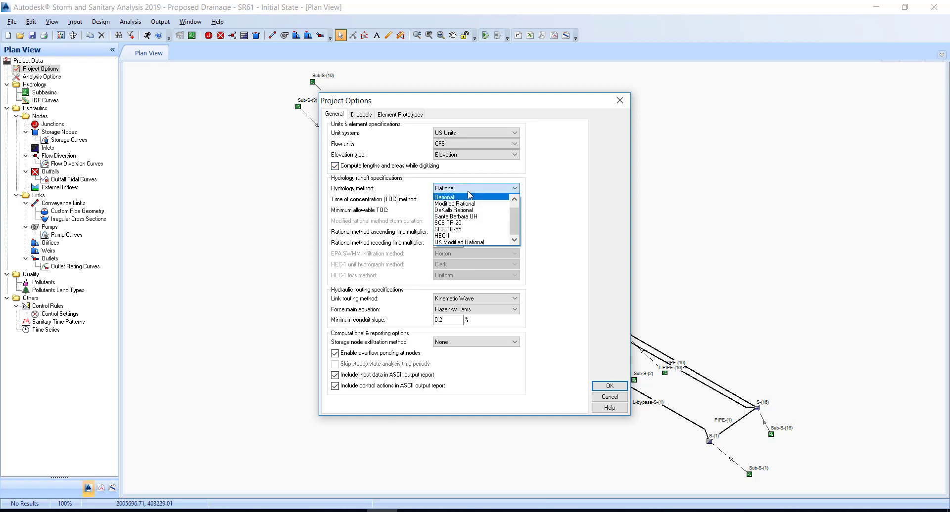
click(464, 197)
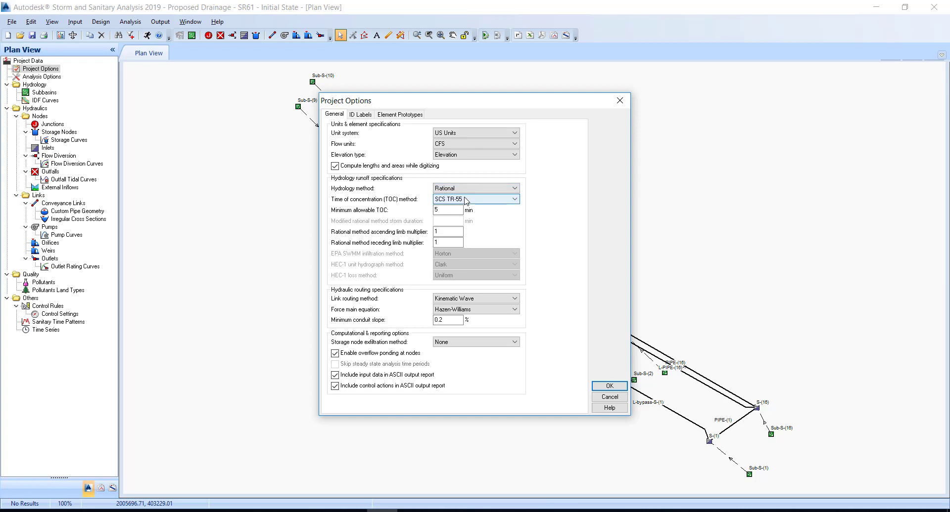
click(448, 209)
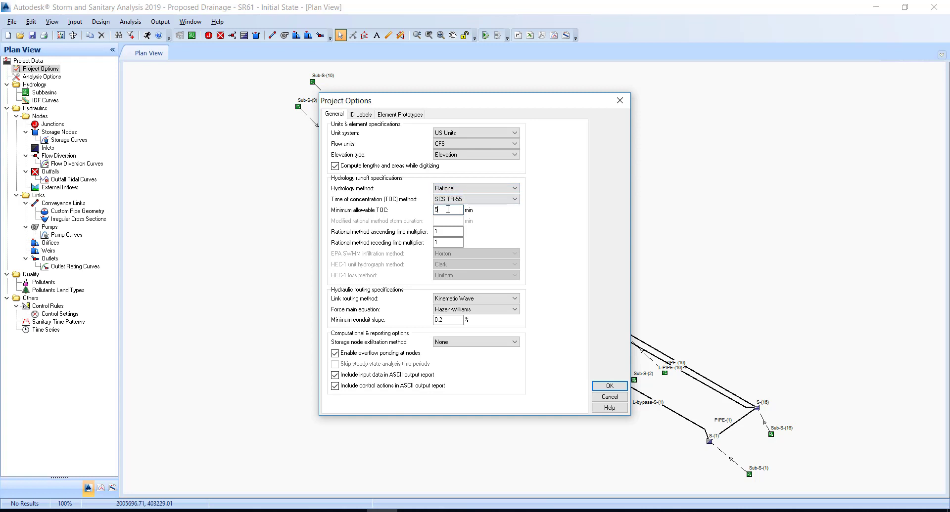
key(BackSpace)
text(10)
click(604, 388)
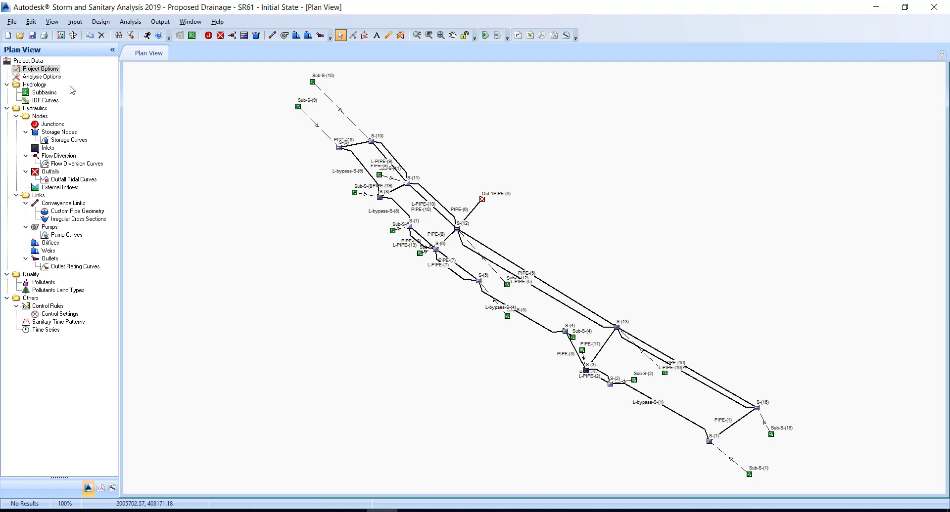
- Open the analysis options and set the start analysis date to 08/20/2018
double_click(49, 77)
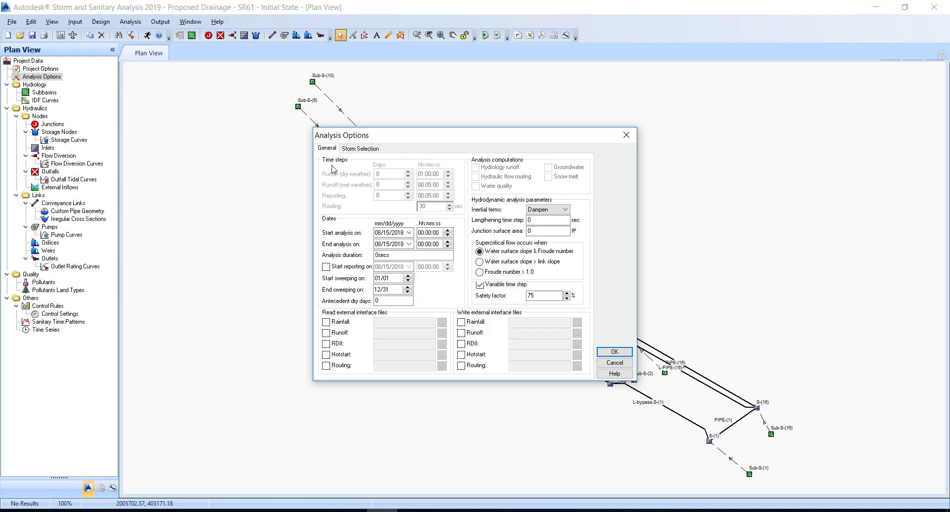
click(409, 244)
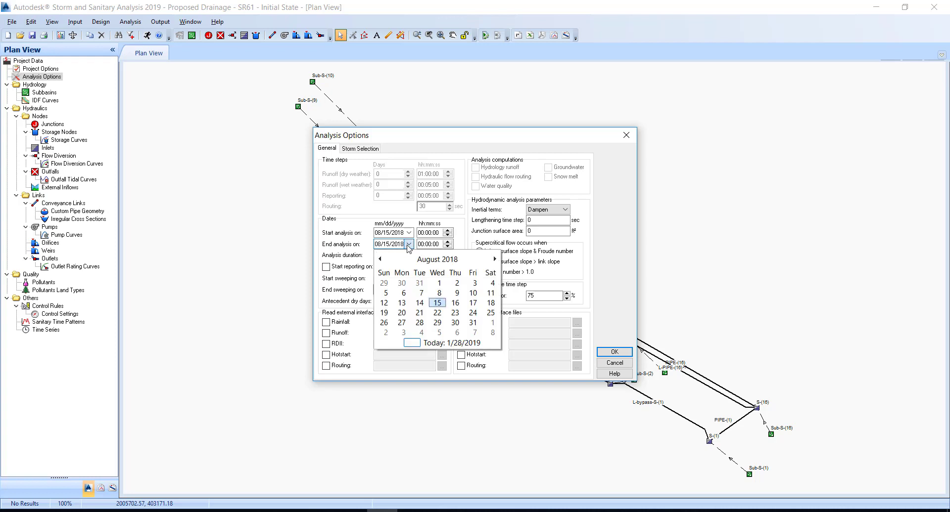
click(409, 233)
click(409, 233)
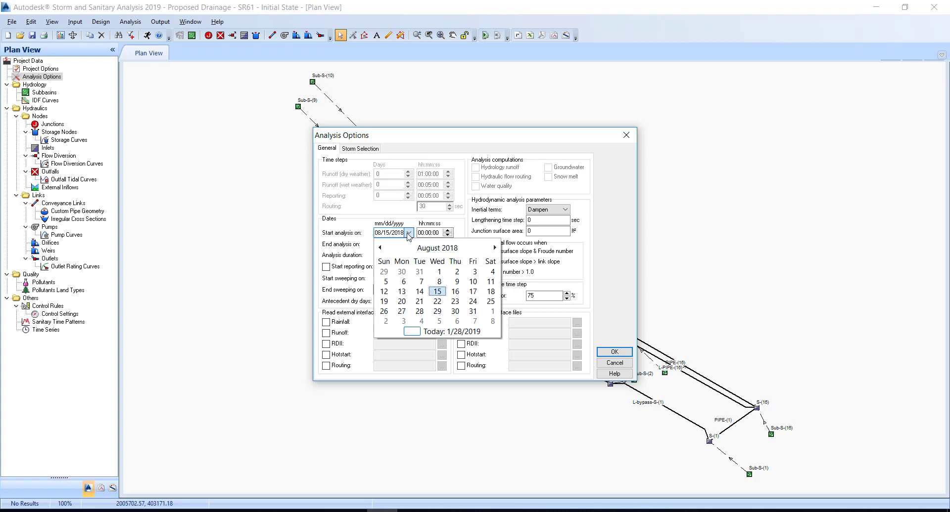
click(402, 302)
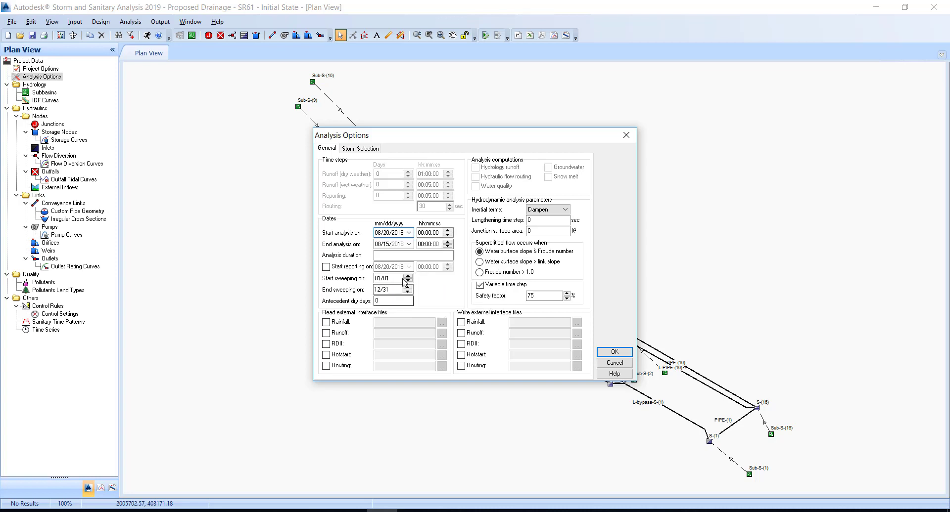
- Set the end analysis date to 08/21/2018, fill in the analysis duration of 1d and accept the analysis options
click(409, 244)
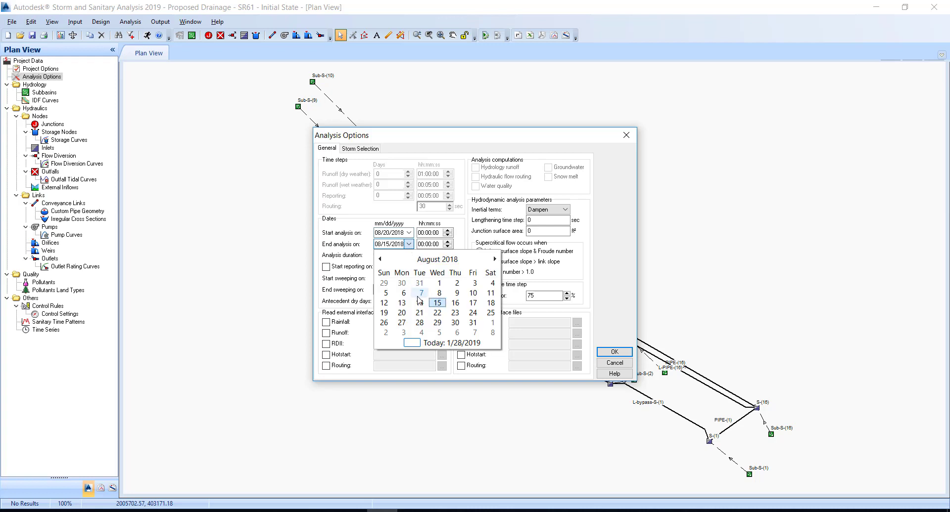
click(420, 312)
click(388, 256)
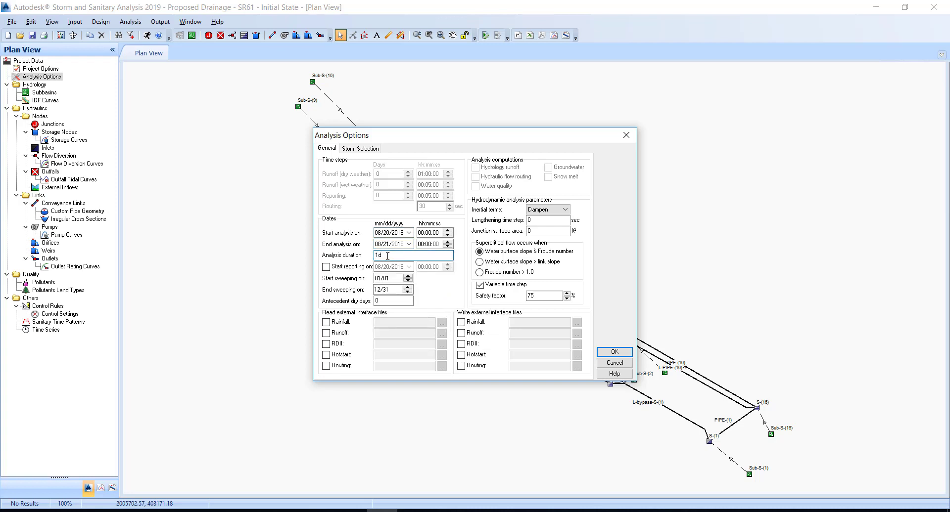
click(614, 352)
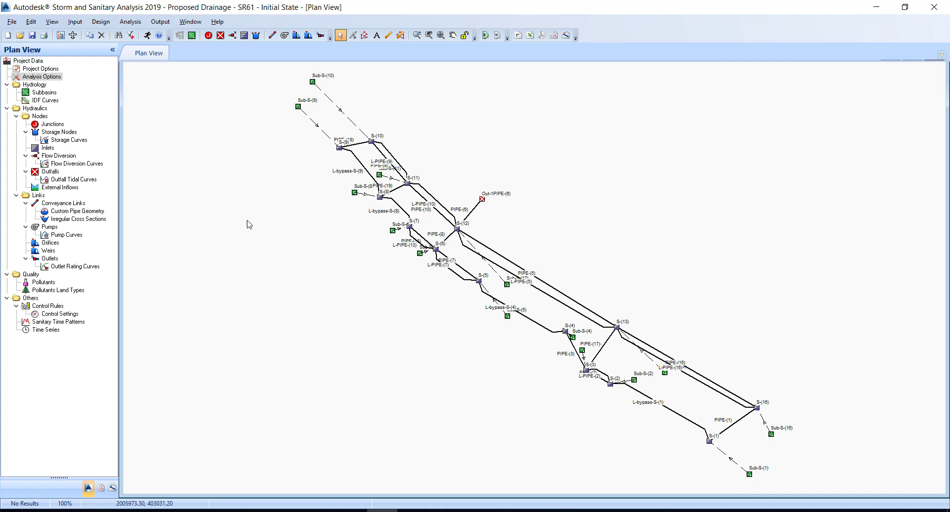
- In the analysis options, set the single storm analysis to a 3-year return period and accept
double_click(48, 80)
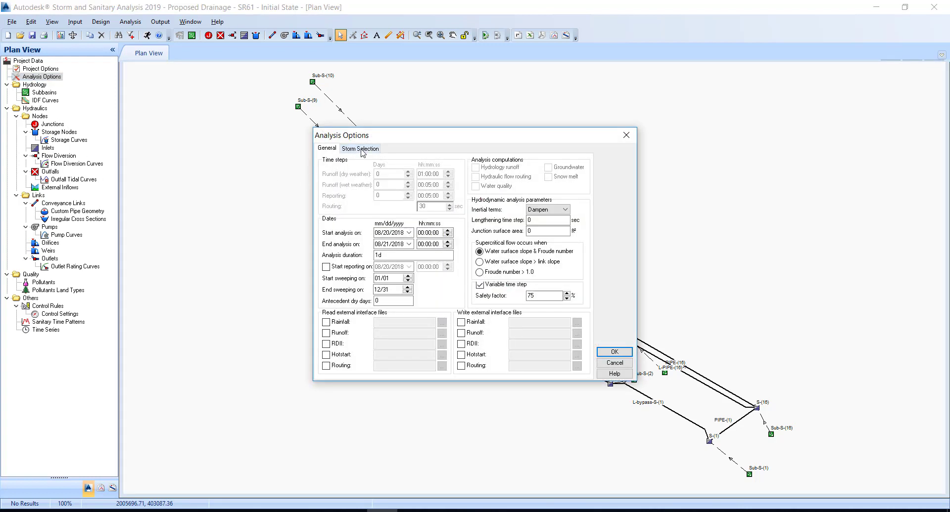
click(361, 149)
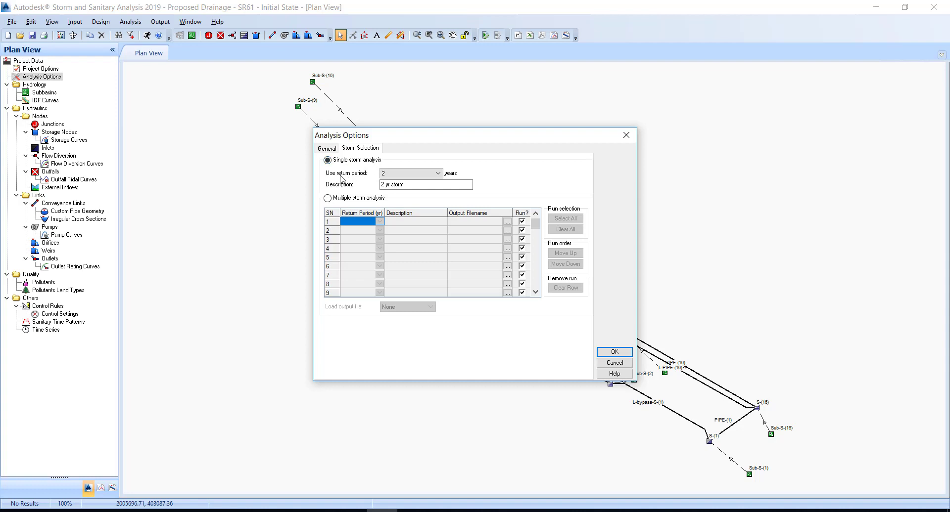
click(407, 174)
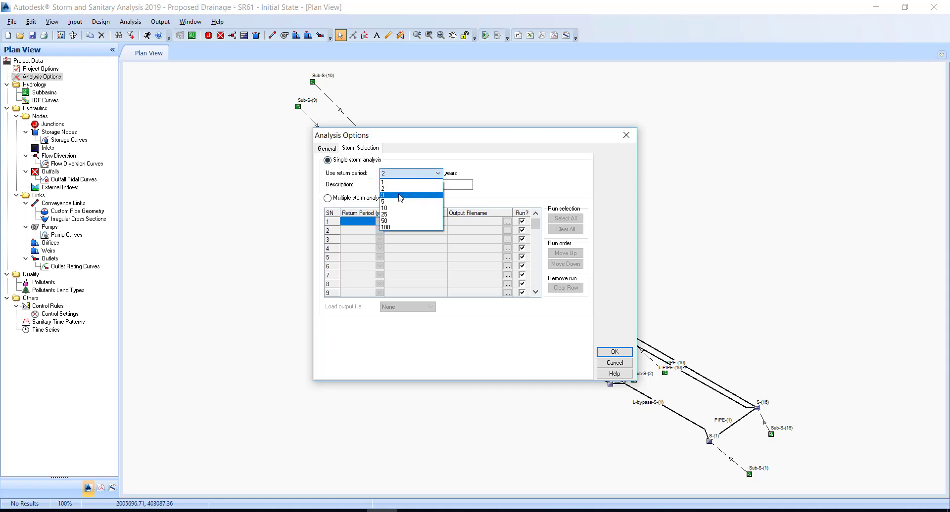
click(399, 192)
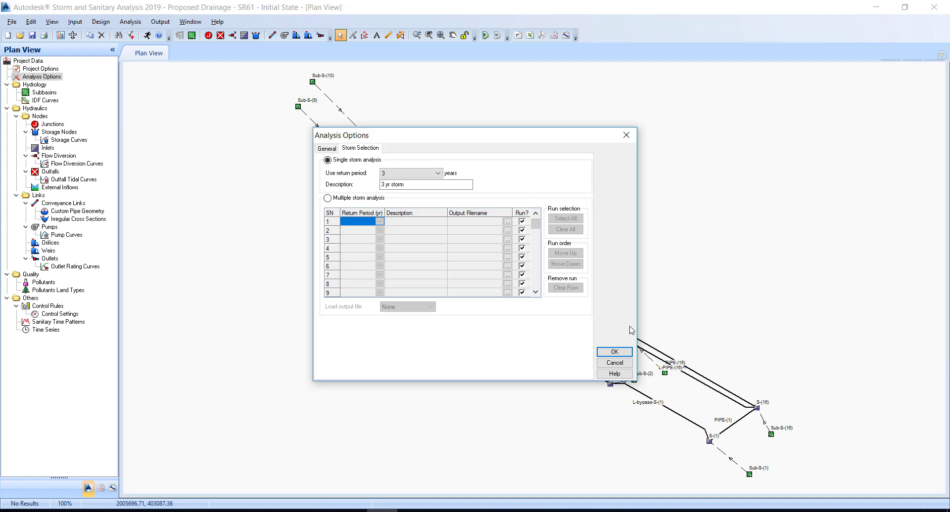
click(614, 352)
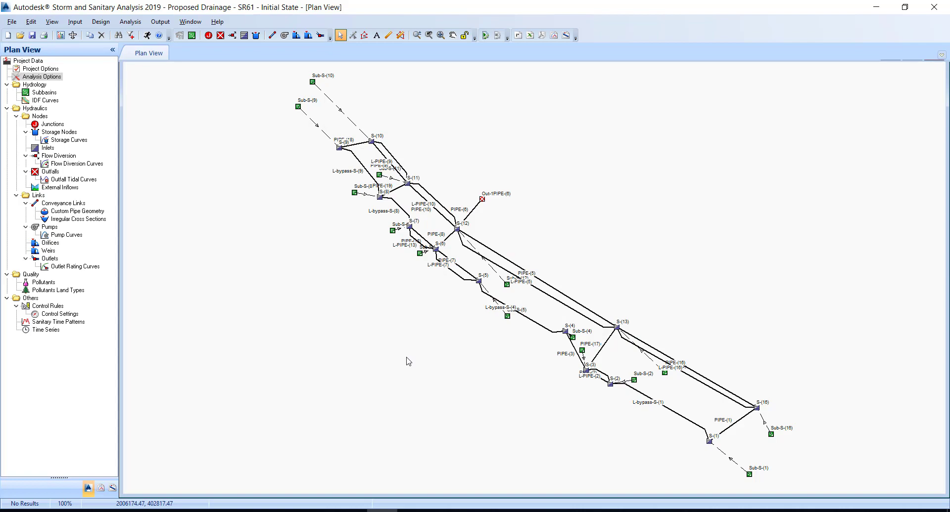
- Switch to File Explorer and browse to FDOT2019.C3D\Data\SSA\IDF Curve on OSDisk (C:) to view the Florida IDF curve files
key(alt+Tab)
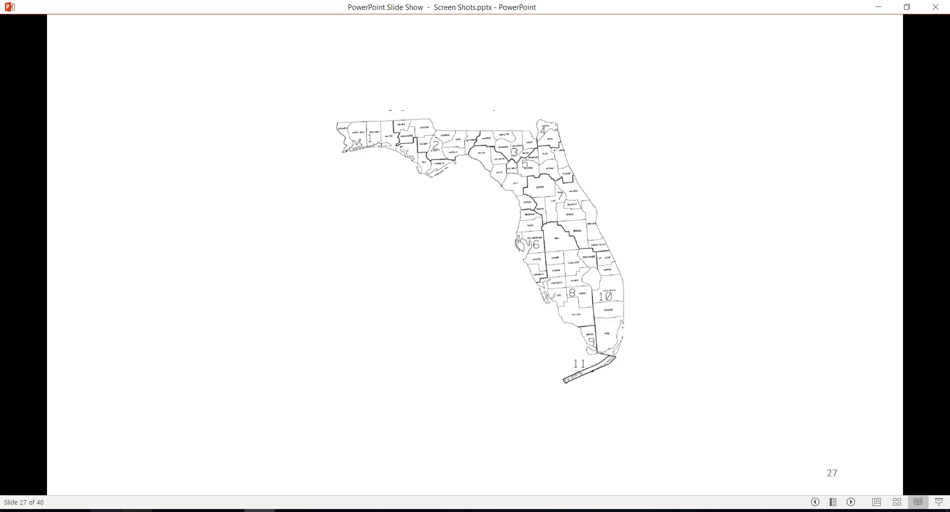
click(137, 510)
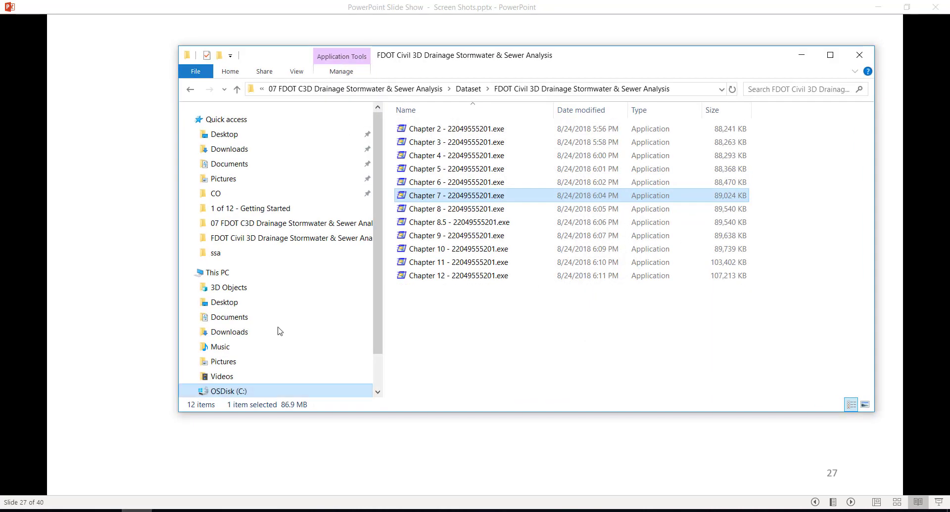
click(269, 391)
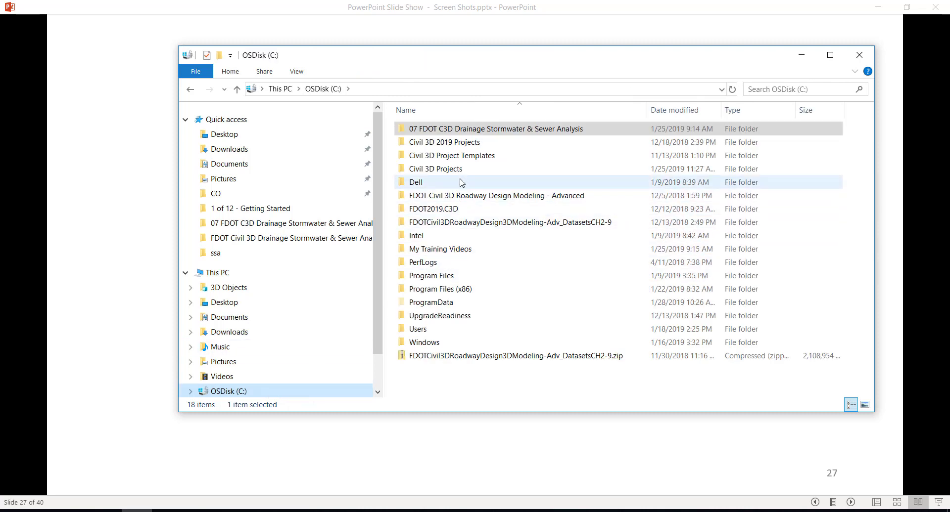
double_click(464, 212)
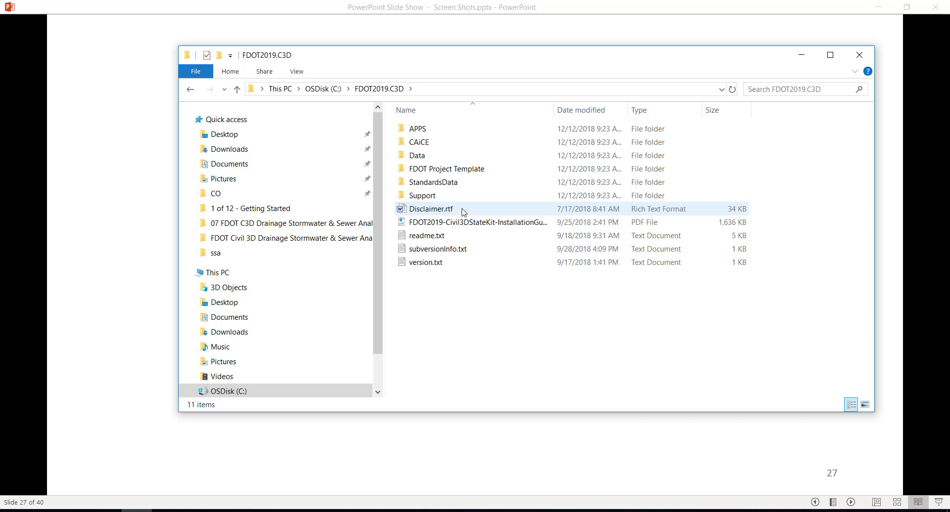
double_click(456, 157)
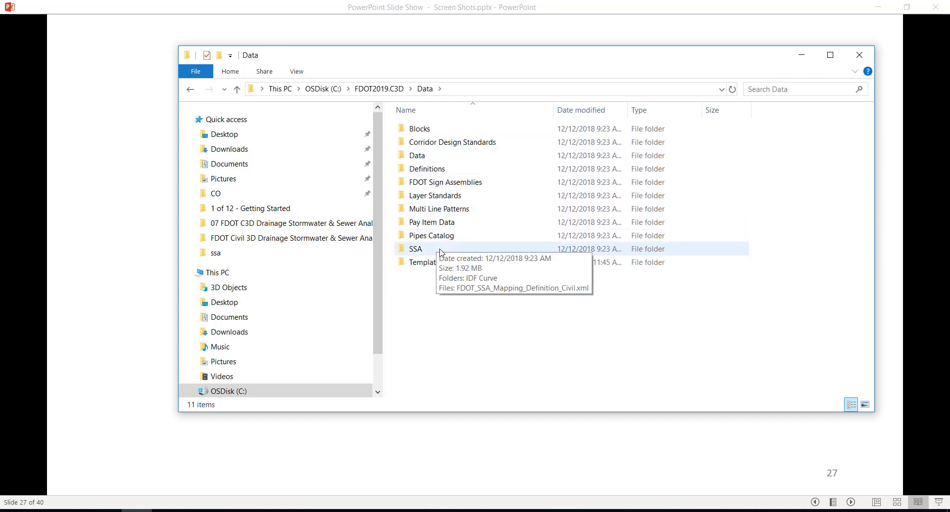
double_click(443, 250)
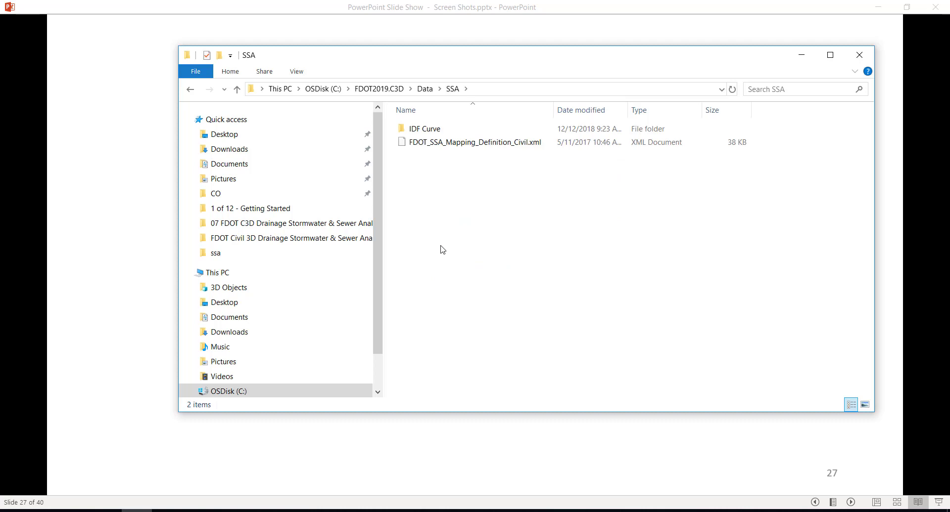
double_click(452, 131)
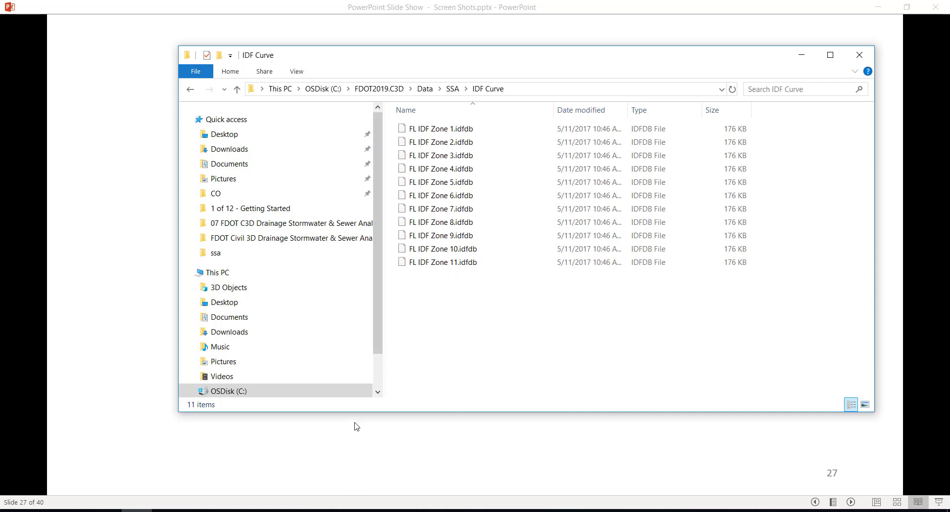
- Examine the Florida zone map on slide 27 in PowerPoint, and return to Storm and Sanitary Analysis
click(303, 470)
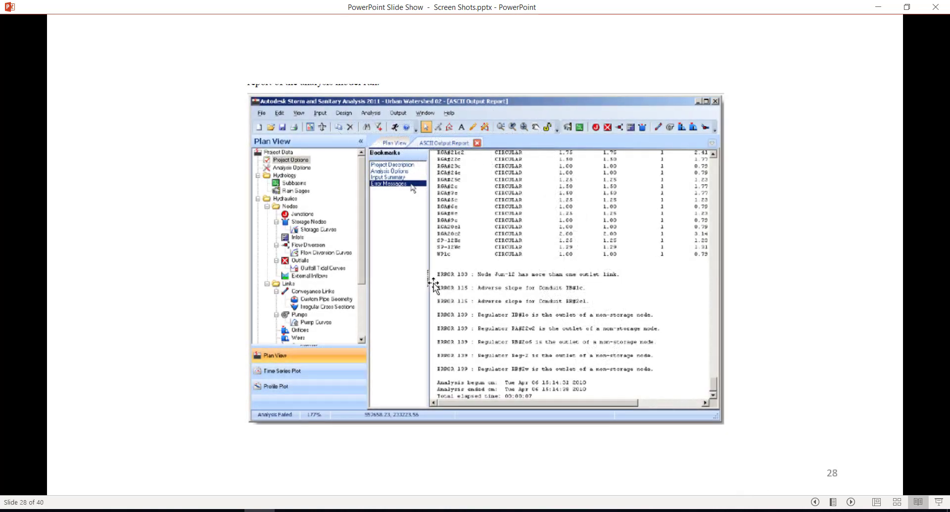
click(815, 502)
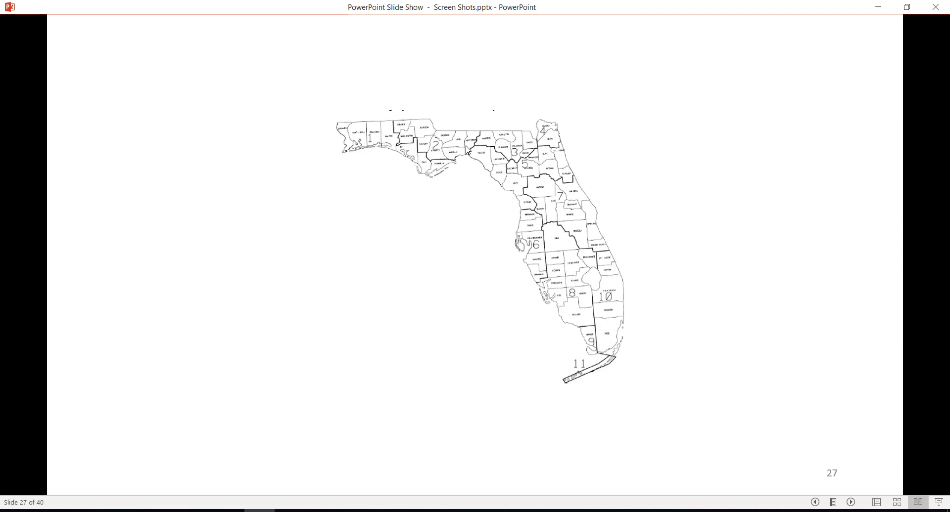
key(alt+Tab)
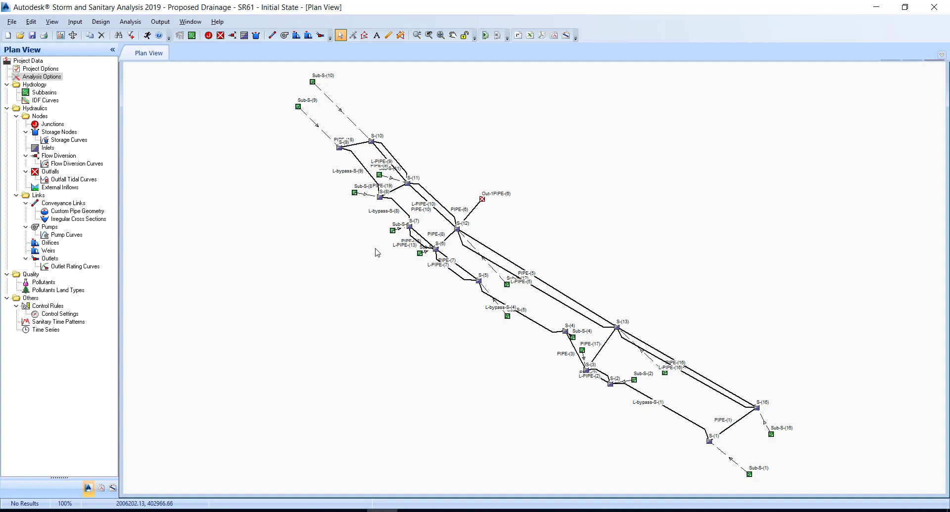
- Open the project's IDF curves and start loading an IDF curve from file
double_click(45, 100)
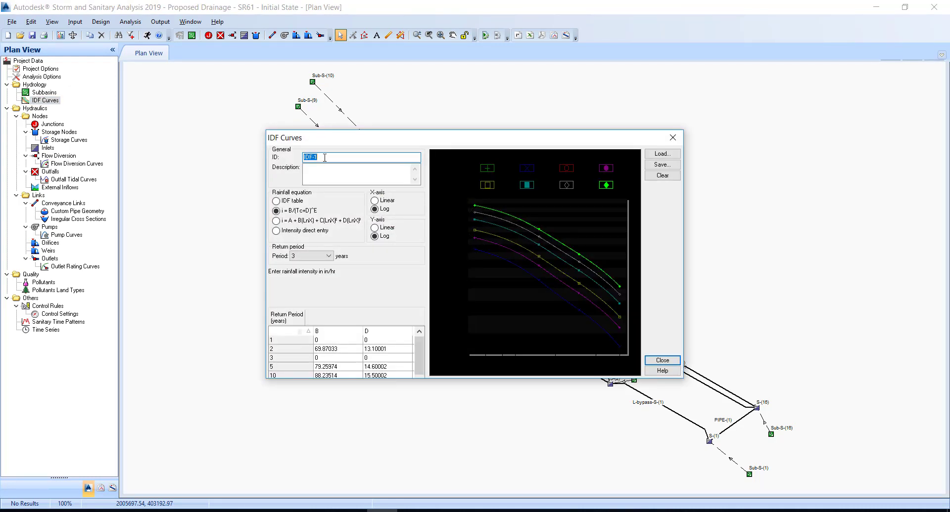
click(662, 154)
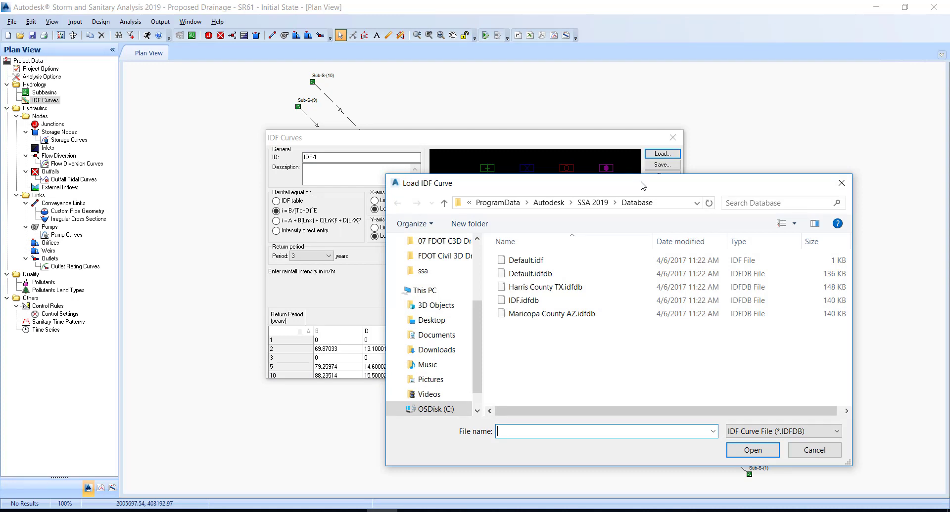
click(696, 204)
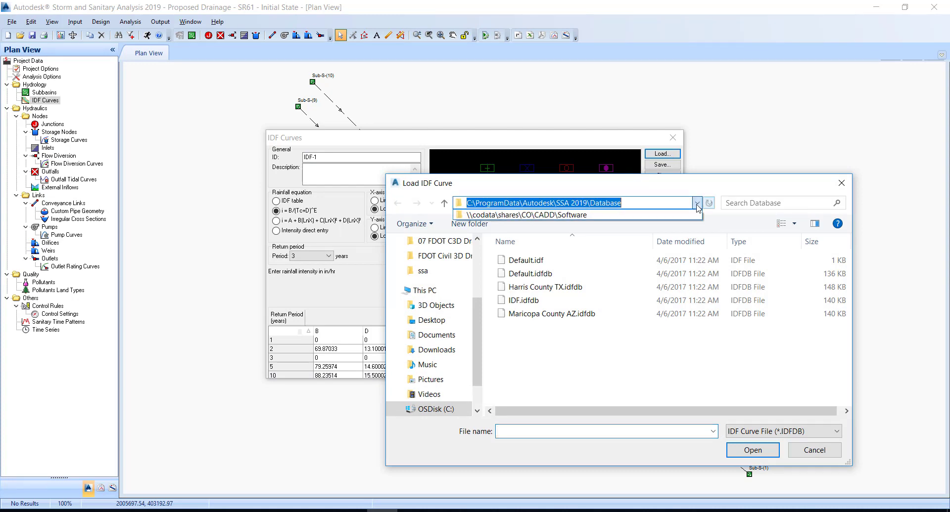
click(674, 193)
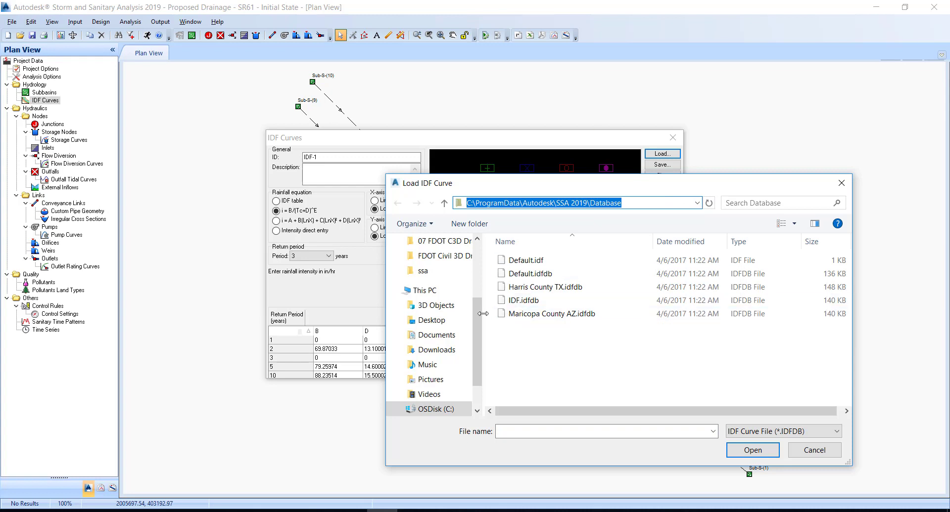
- Load the curve file FL IDF Zone 2.idfdb from the FDOT2019.C3D\Data\SSA\IDF Curve folder on OSDisk (C:)
scroll(445, 336, up, 1)
scroll(459, 351, down, 2)
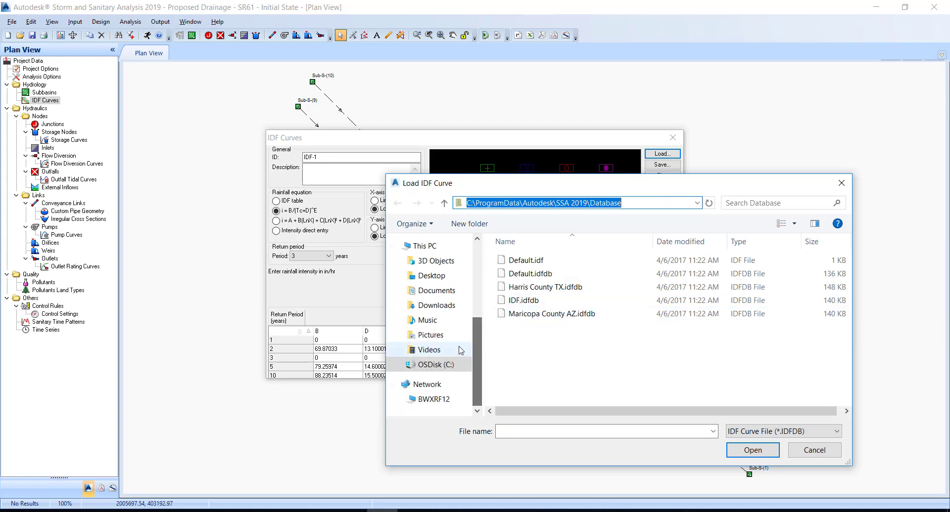
click(439, 364)
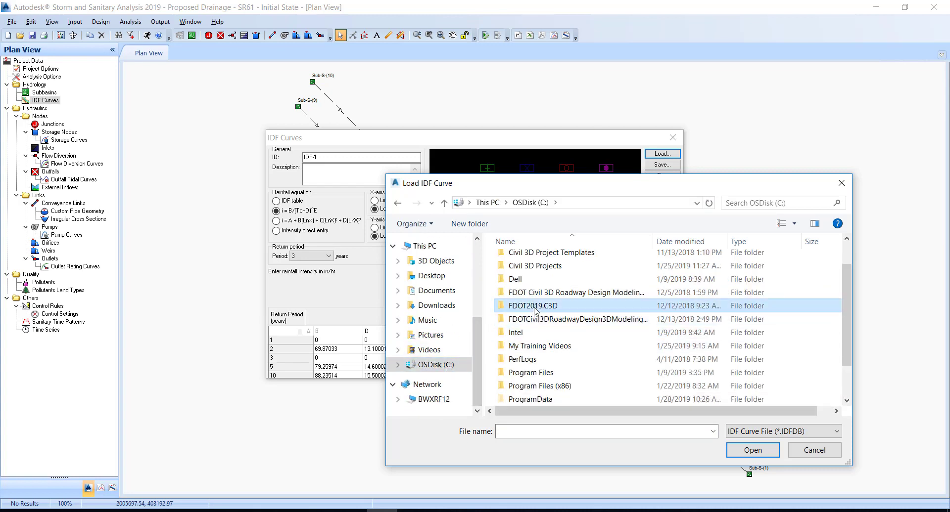
double_click(536, 311)
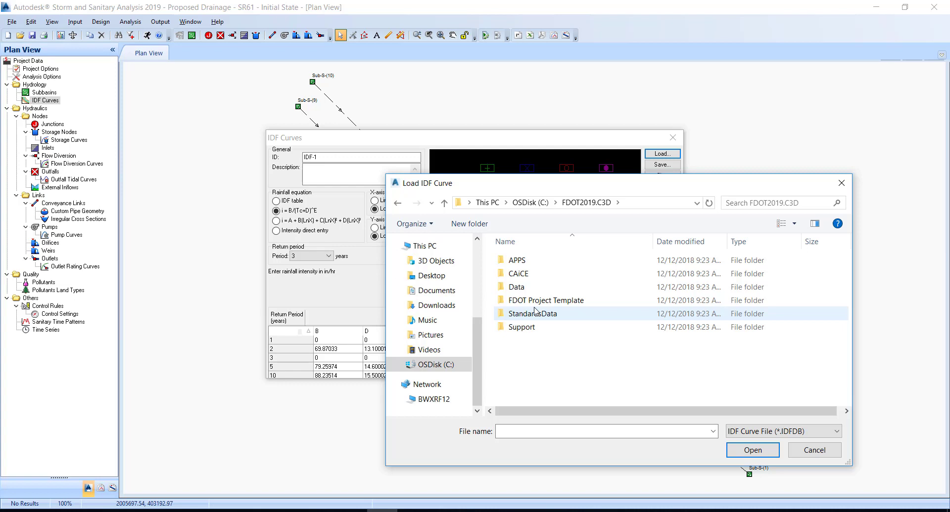
double_click(543, 291)
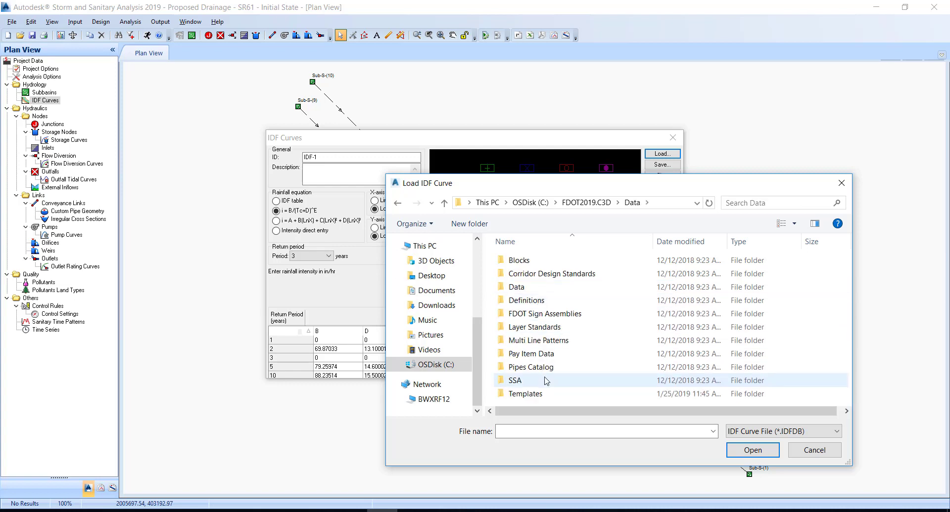
double_click(545, 381)
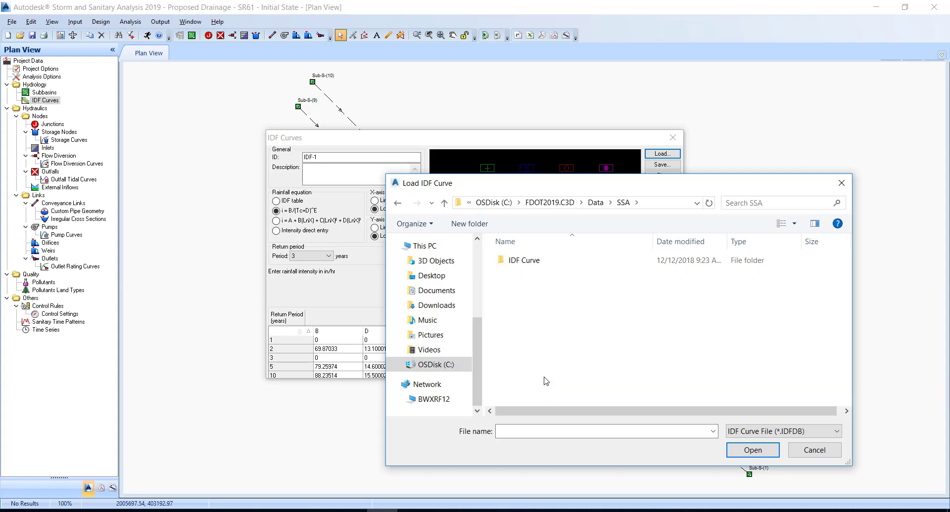
double_click(550, 263)
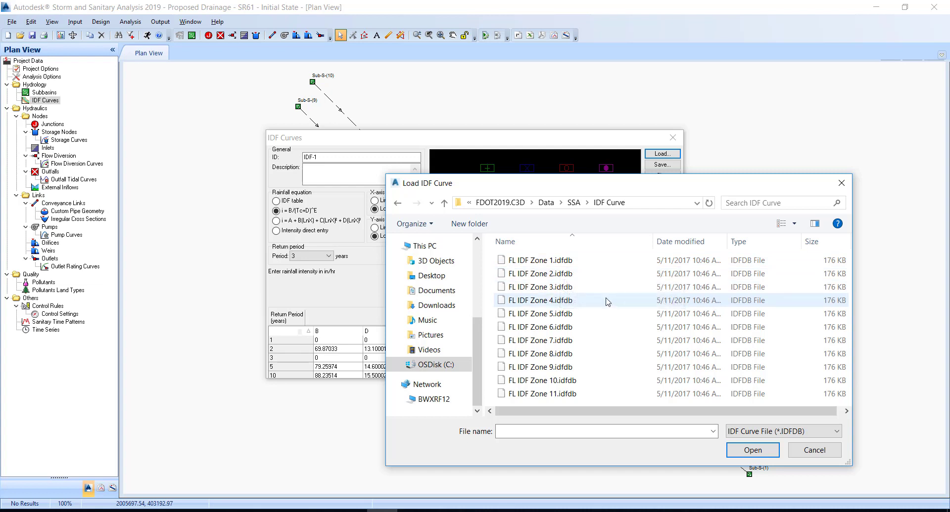
click(559, 276)
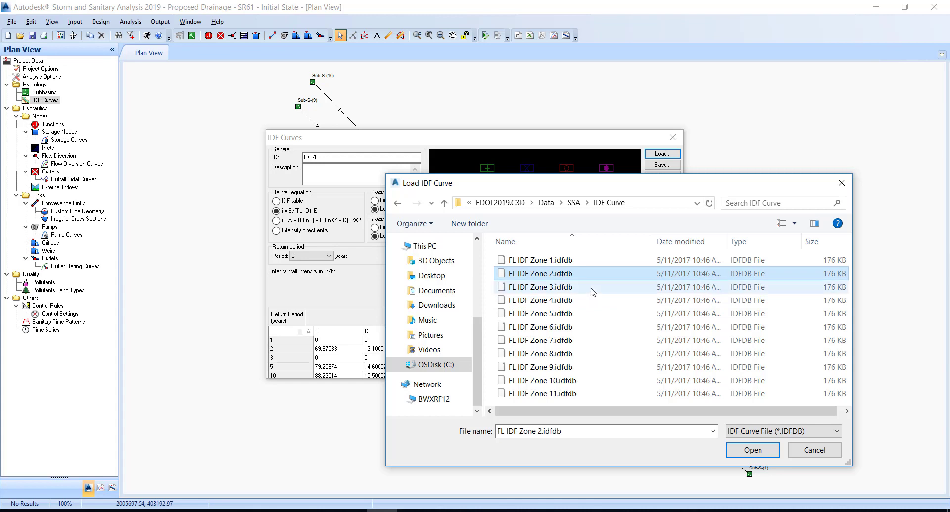
click(754, 451)
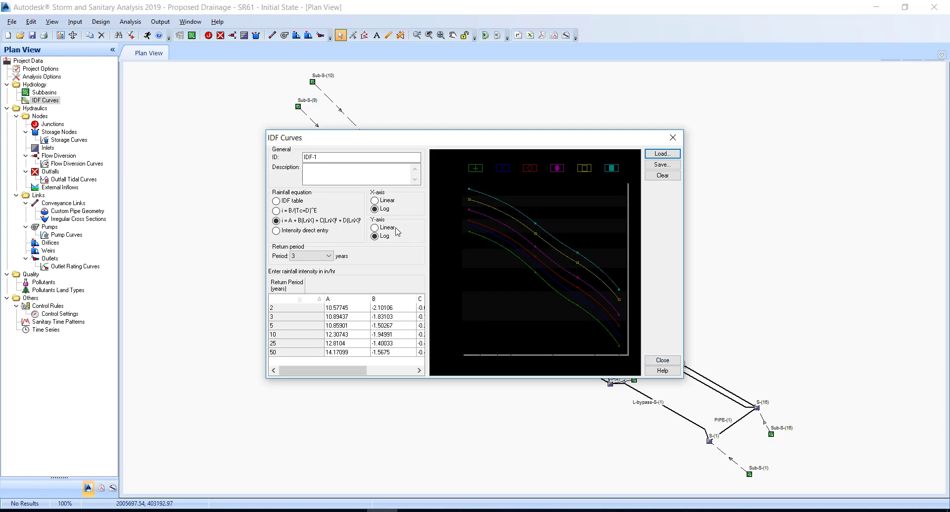
- Rename the IDF curve ID as IDF-Zone2, choose a 3-year return period and close the IDF curves
drag(327, 160, 245, 156)
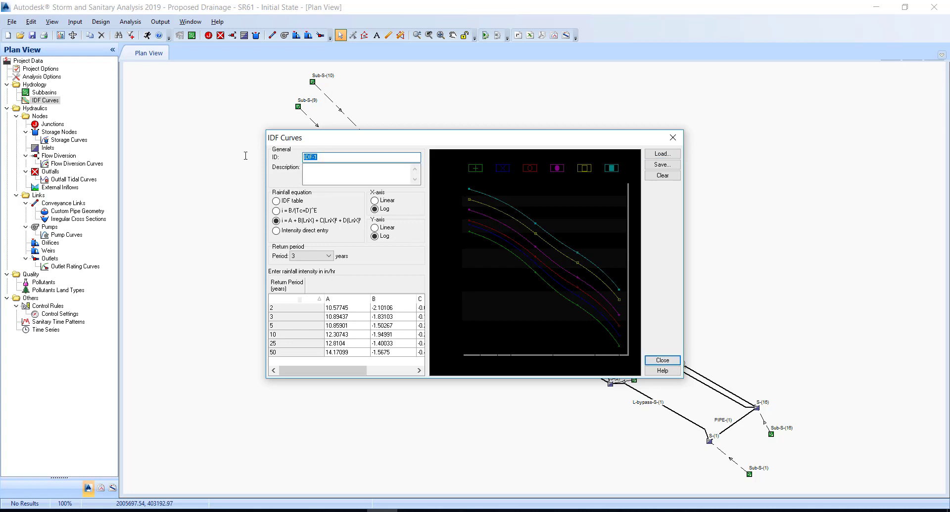
text(IDF-Zone2)
click(309, 257)
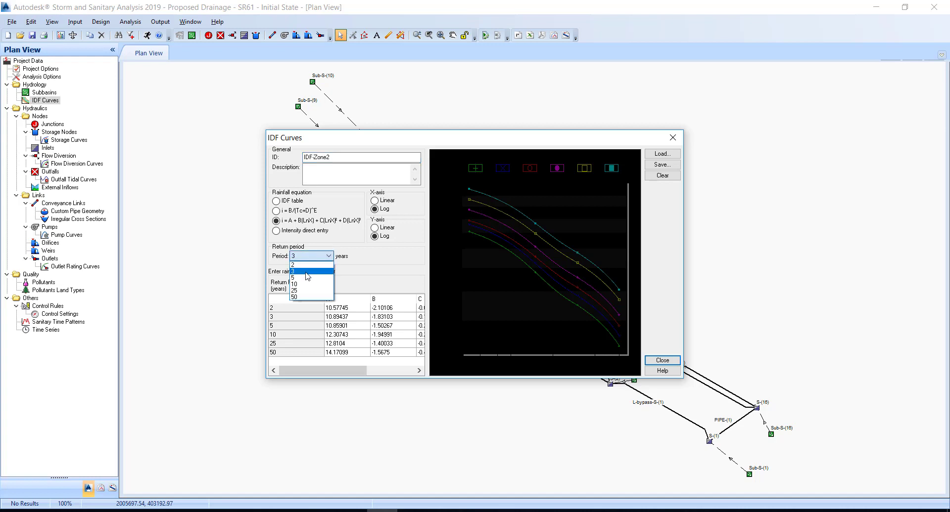
click(308, 271)
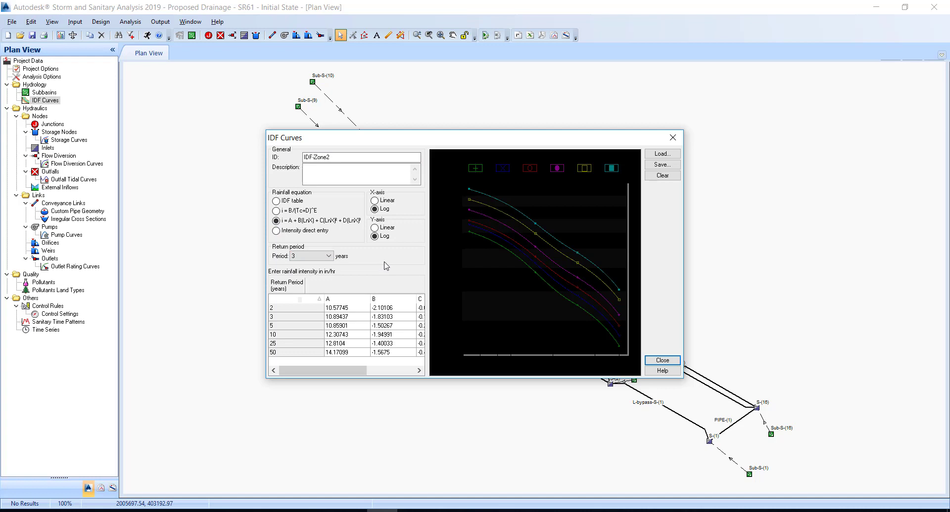
click(661, 361)
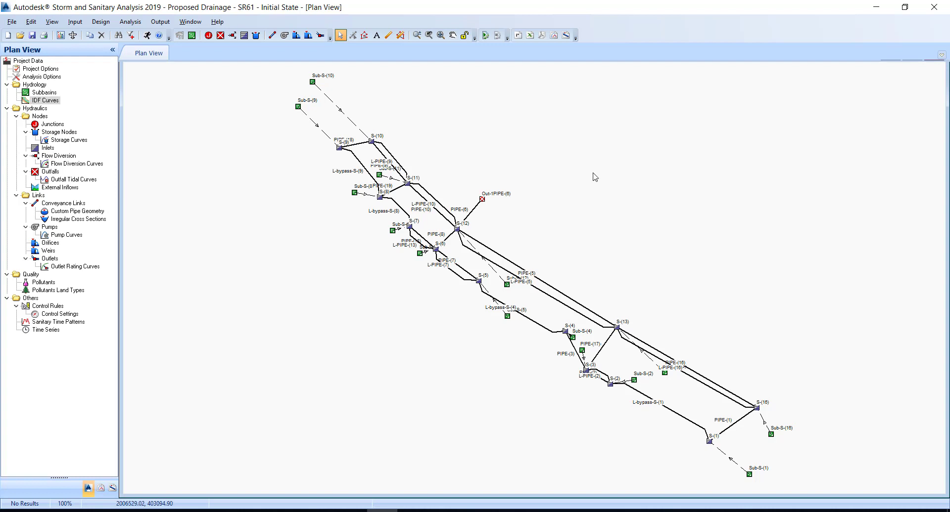
- Run the storm analysis, read the error message in the ASCII output report and return to the plan view
click(147, 35)
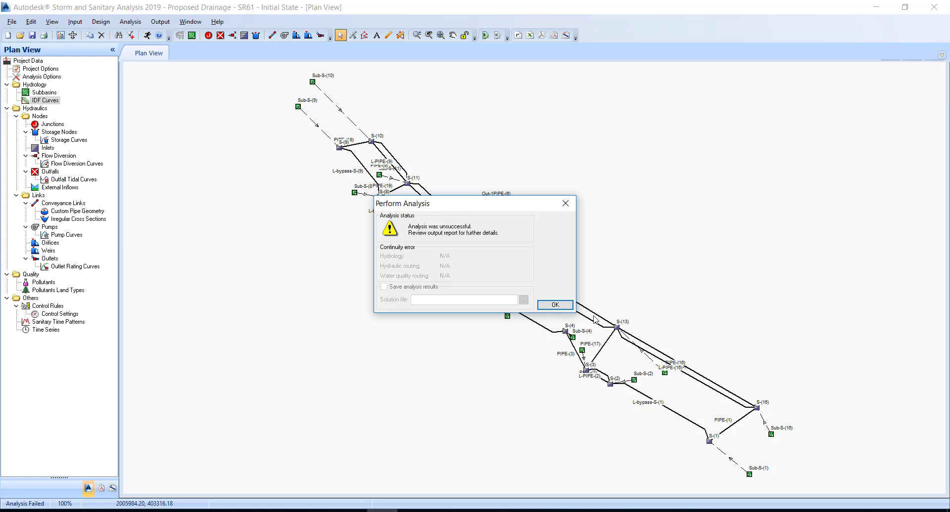
click(554, 305)
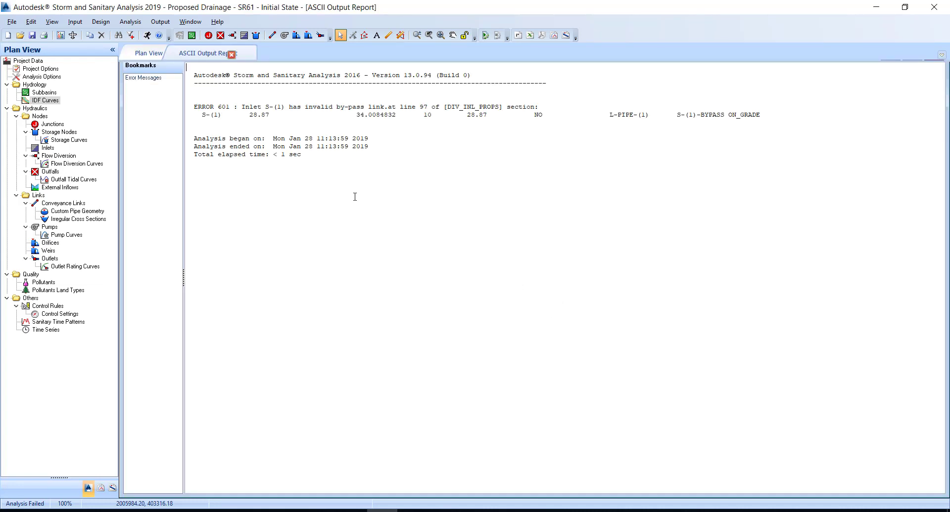
drag(193, 106, 229, 107)
click(146, 55)
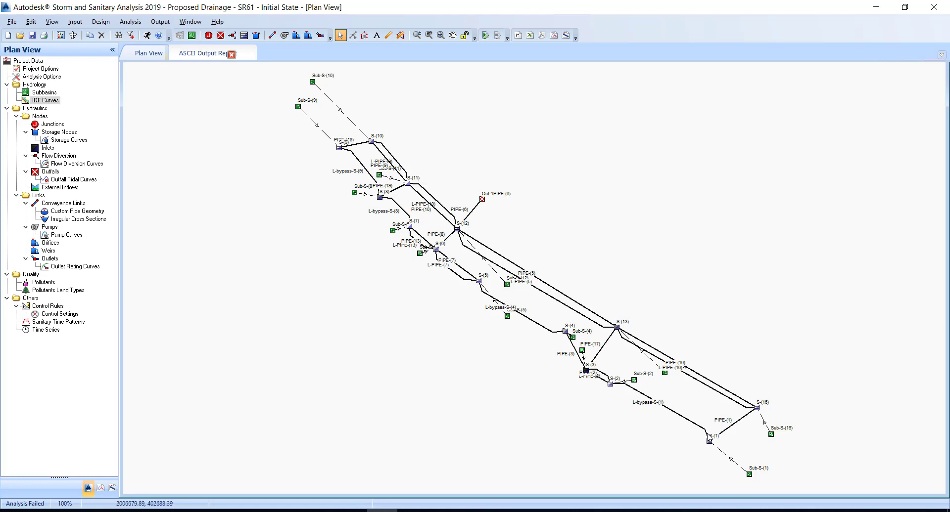
- Set the roadway/gutter bypass link of inlet S-(1) to L-bypass-S-(1)
double_click(710, 439)
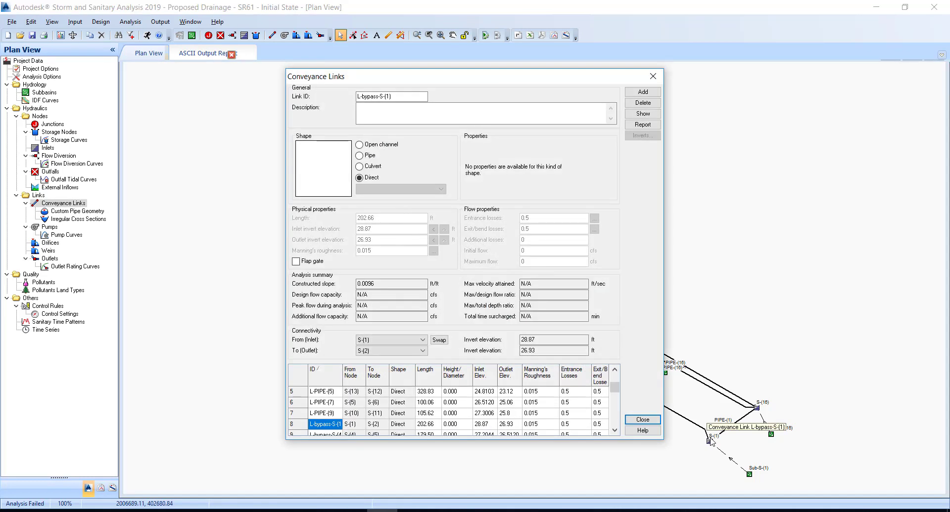
click(643, 420)
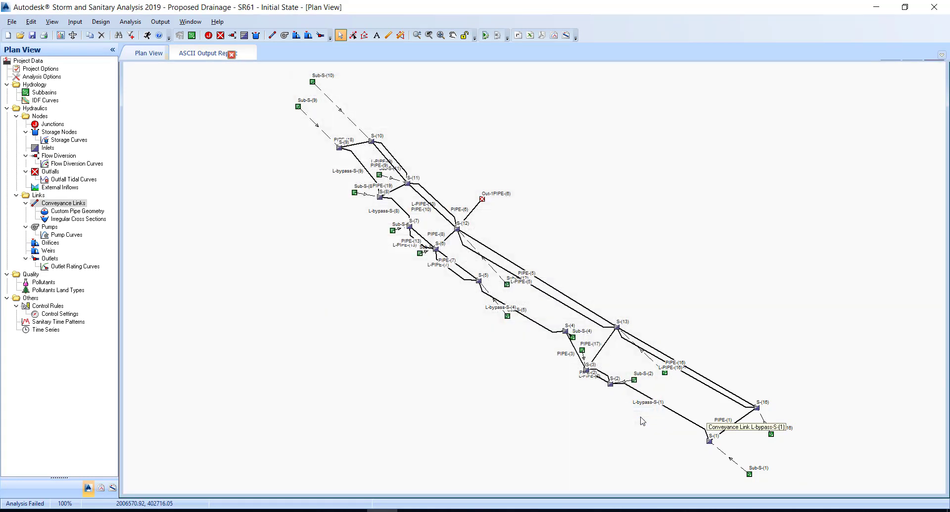
click(667, 428)
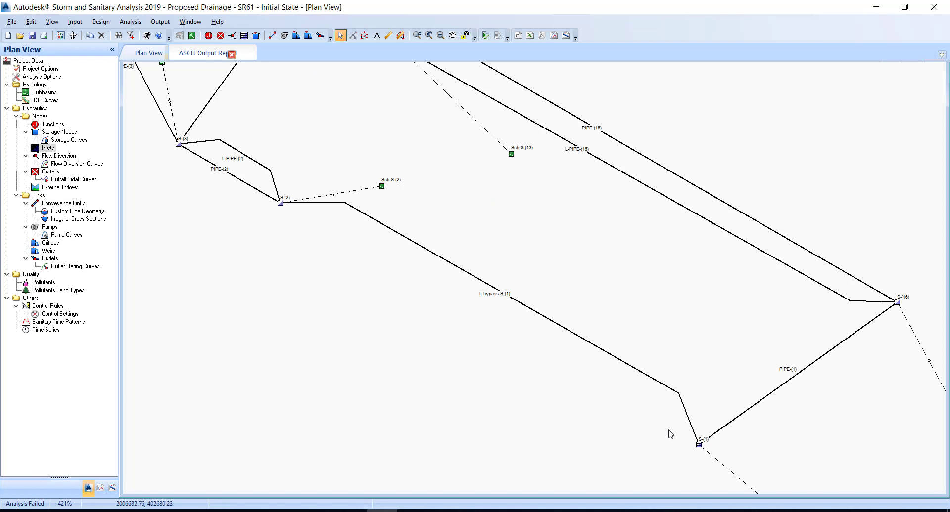
double_click(699, 448)
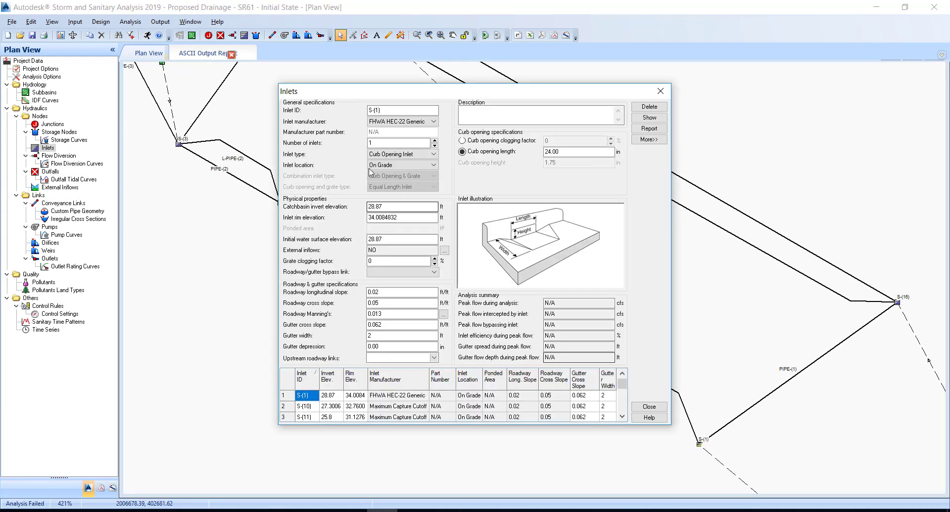
click(370, 143)
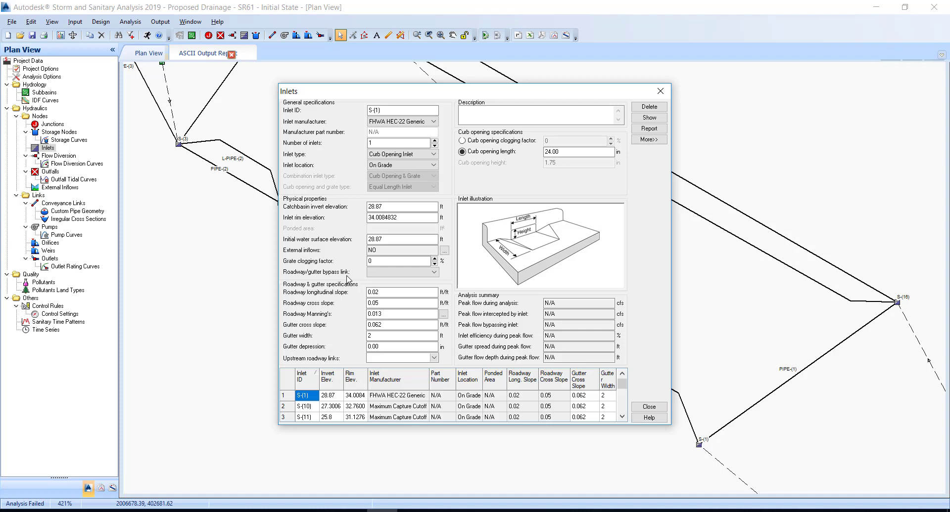
click(385, 273)
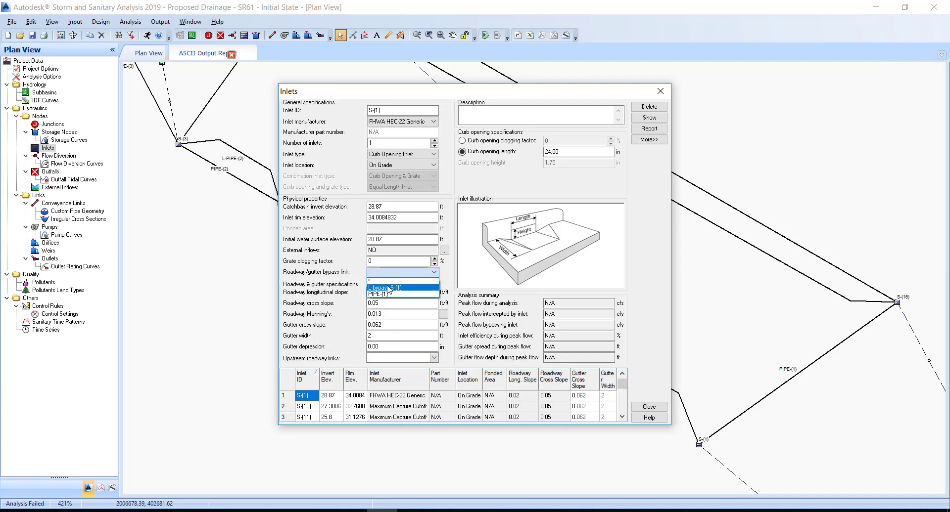
click(389, 288)
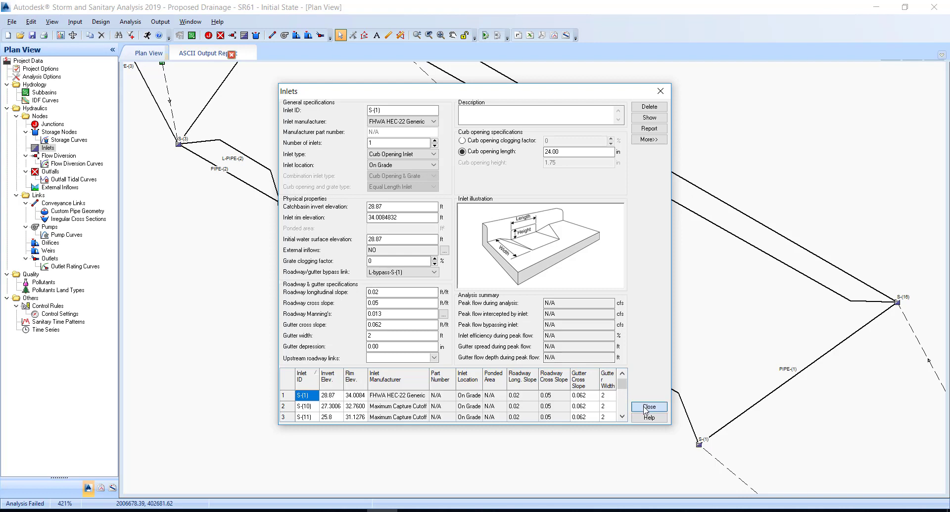
click(646, 408)
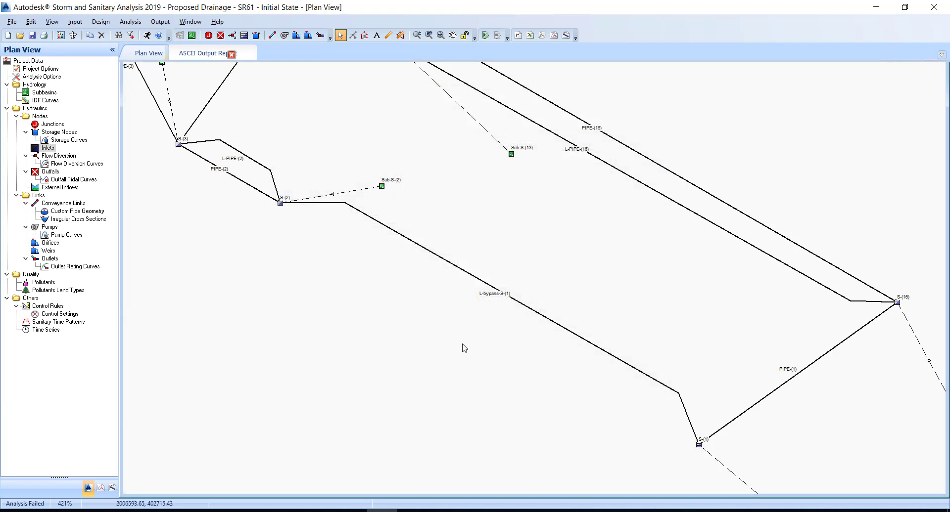
- Rerun the analysis with the corrected bypass link, check the report's error message and go back to the plan view
click(148, 38)
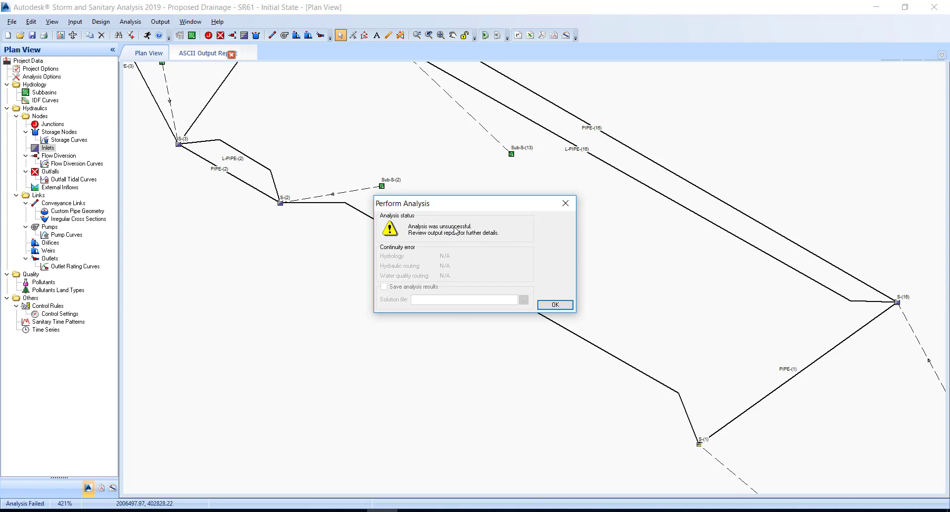
click(554, 306)
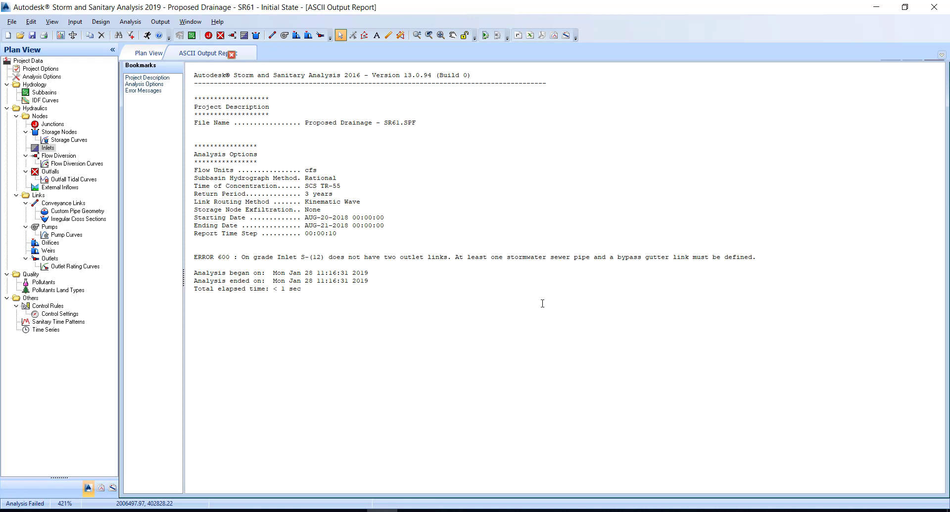
drag(196, 257, 227, 259)
click(139, 55)
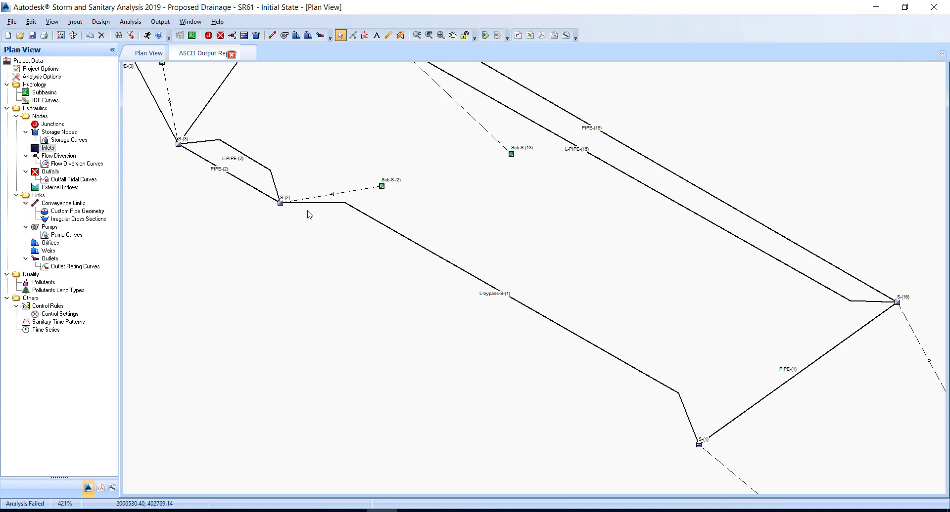
- Change inlet S-(12) to the FHWA HEC-22 Generic manufacturer and set its location to On Sag
scroll(309, 213, down, 1)
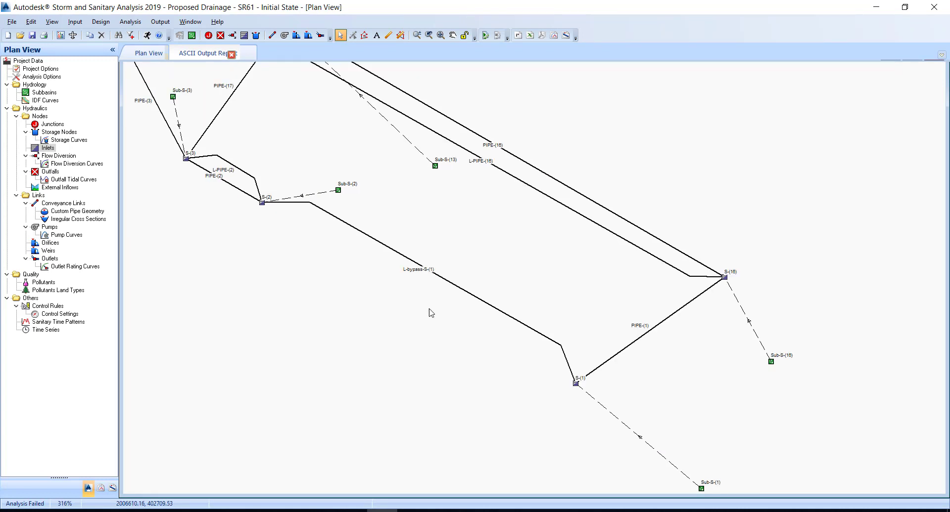
drag(384, 280, 565, 435)
drag(365, 225, 598, 377)
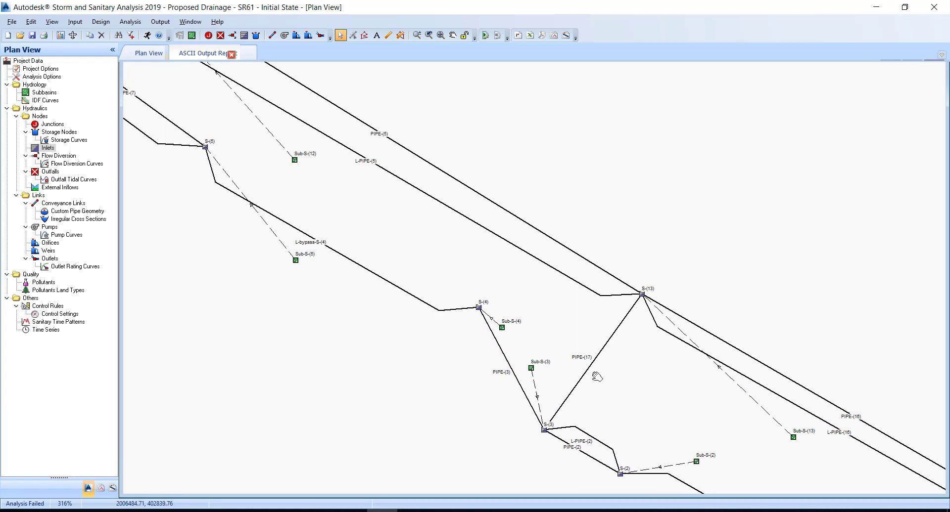
drag(365, 224, 618, 416)
drag(390, 242, 407, 304)
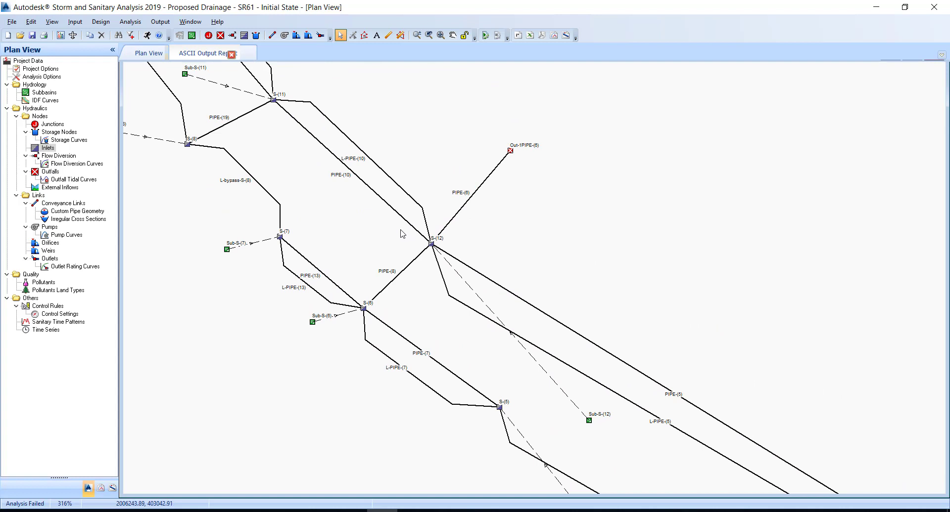
click(431, 244)
double_click(431, 246)
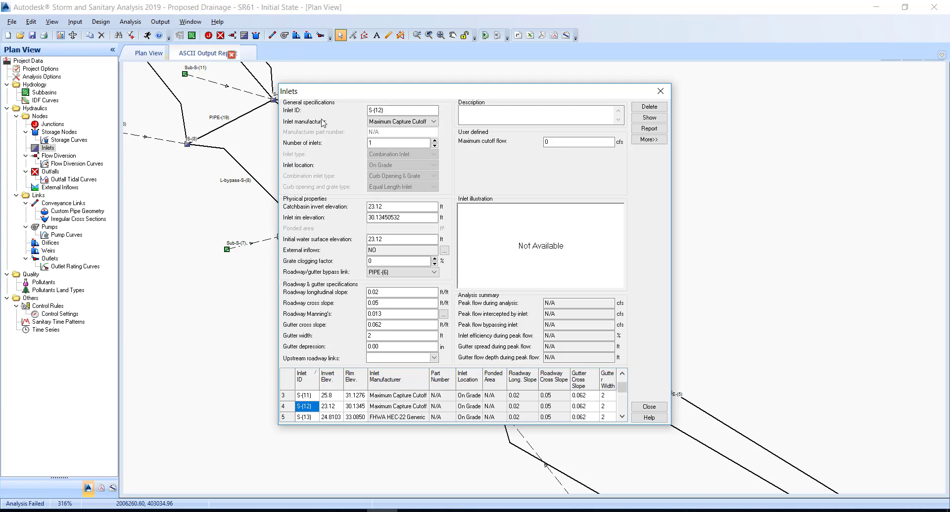
click(403, 121)
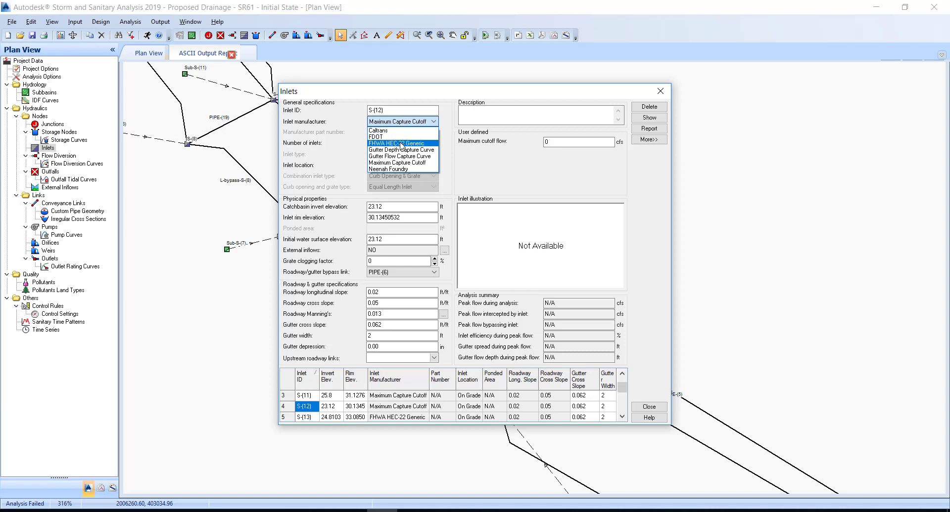
click(400, 144)
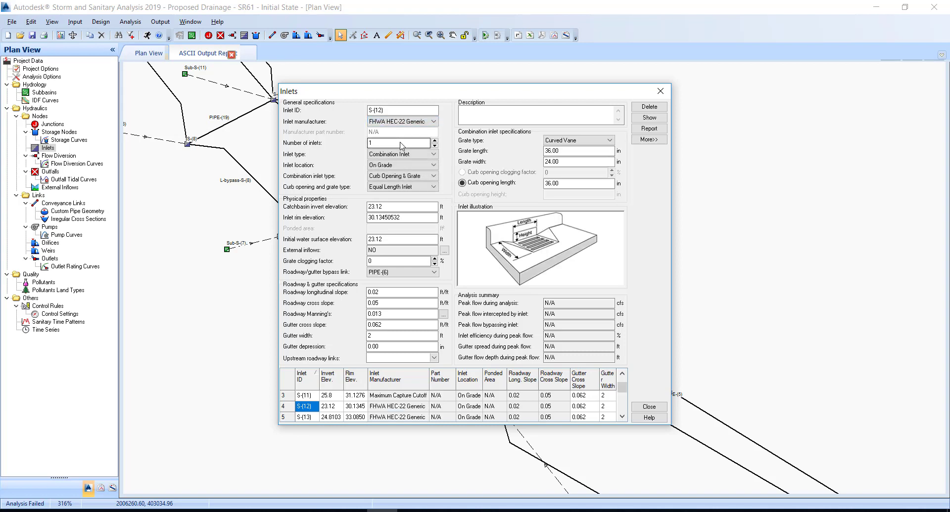
click(394, 165)
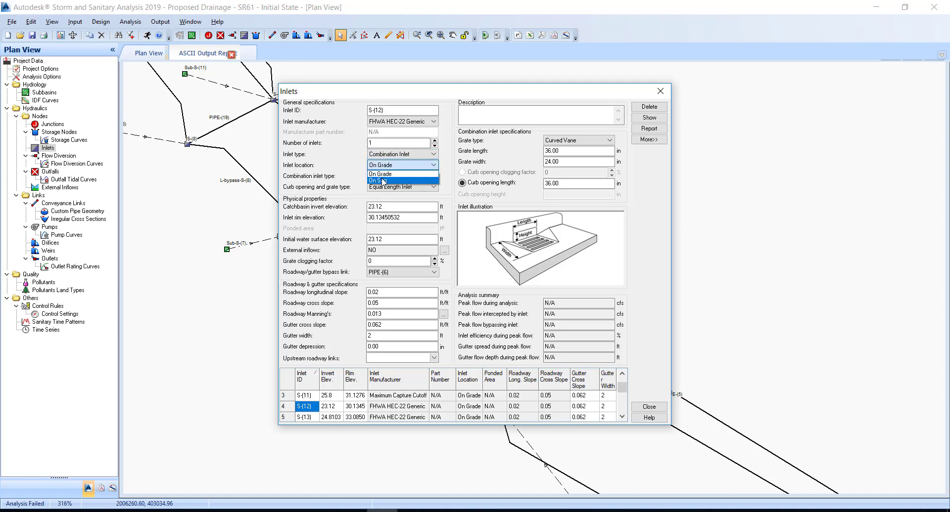
click(384, 181)
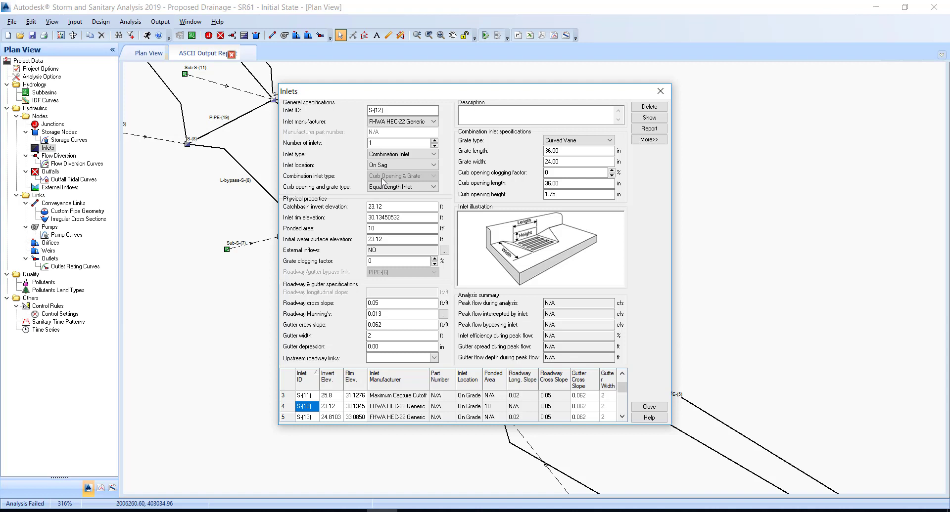
click(648, 407)
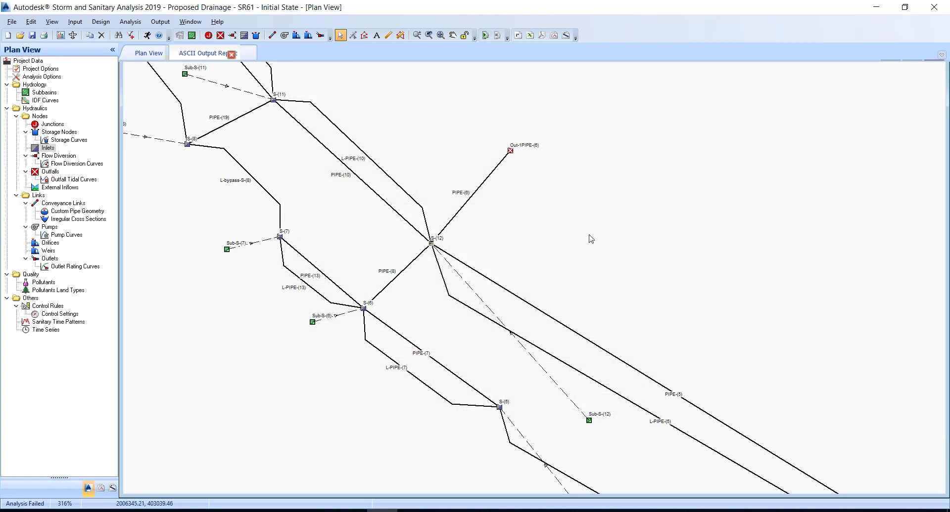
- Run the analysis again, examine the error messages section of the output report and return to the plan view
click(148, 36)
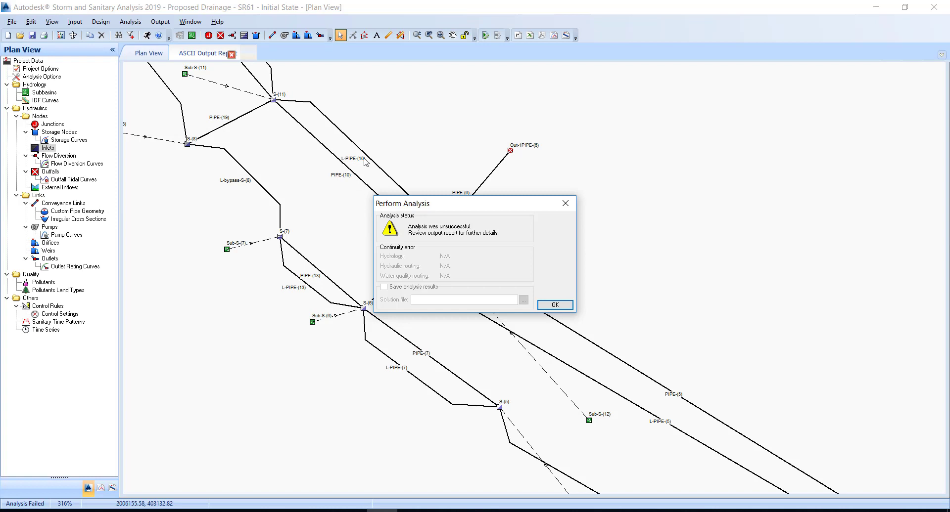
click(554, 304)
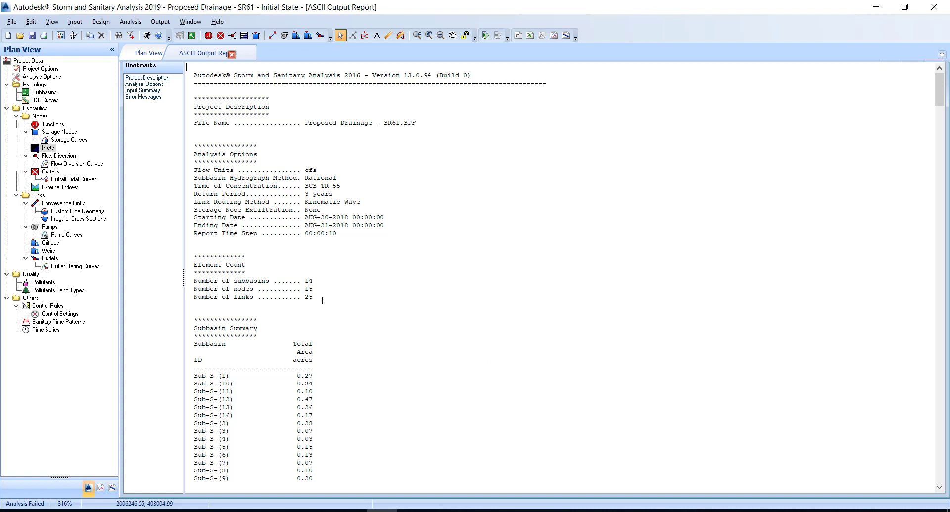
click(146, 97)
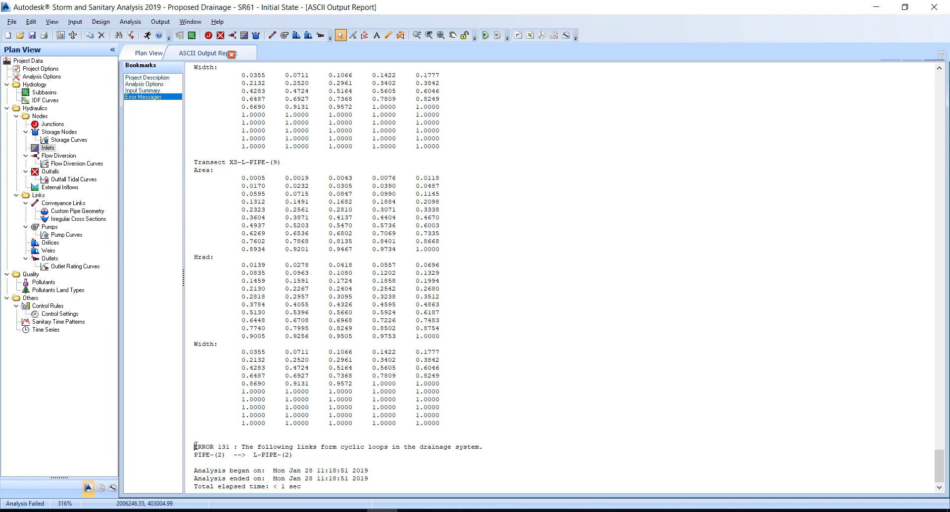
drag(195, 447, 230, 448)
click(152, 54)
- Reconnect the conveyance link L-PIPE-(2) with inlet S-(3) as its upstream node and inlet S-(13) as its downstream node
scroll(390, 242, down, 1)
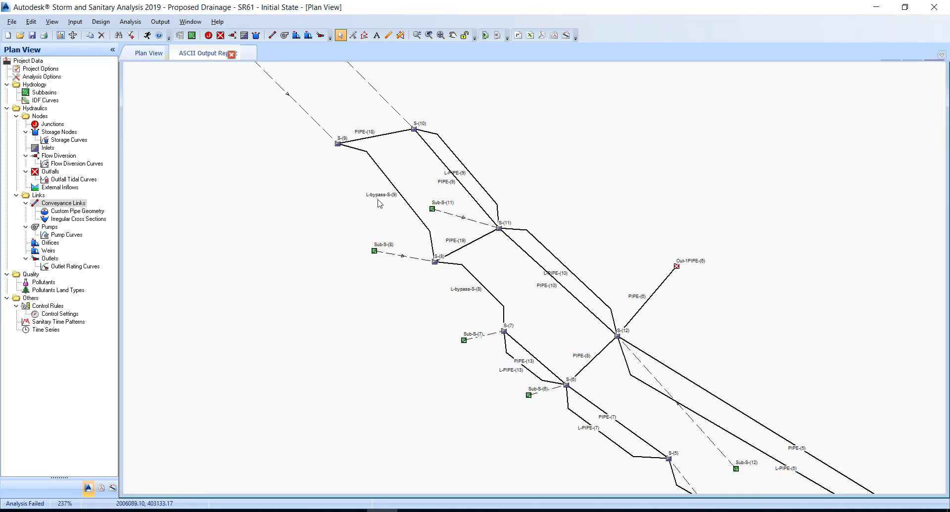
drag(532, 308, 386, 158)
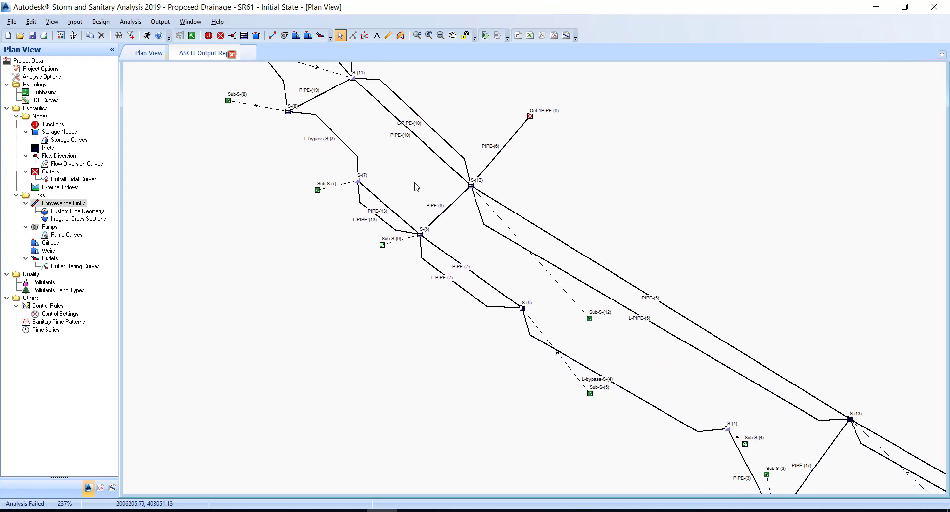
drag(542, 310, 369, 165)
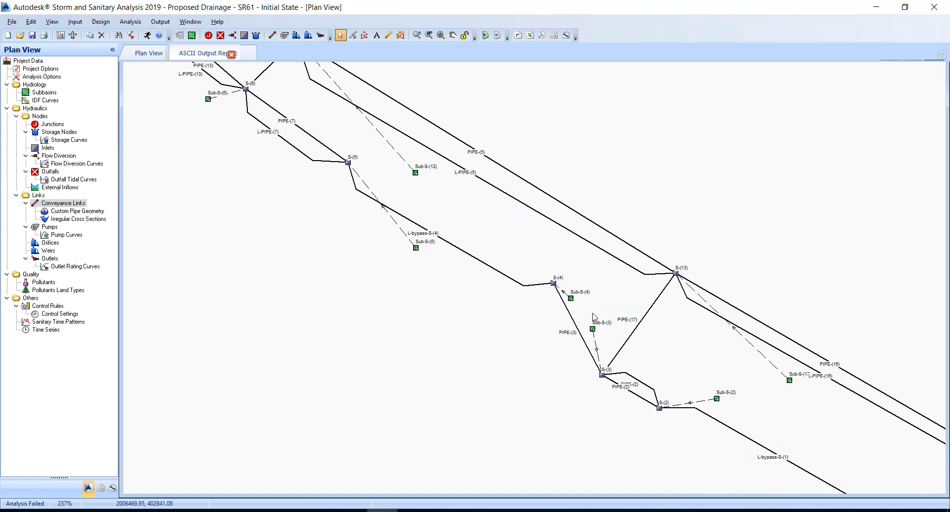
drag(593, 316, 406, 218)
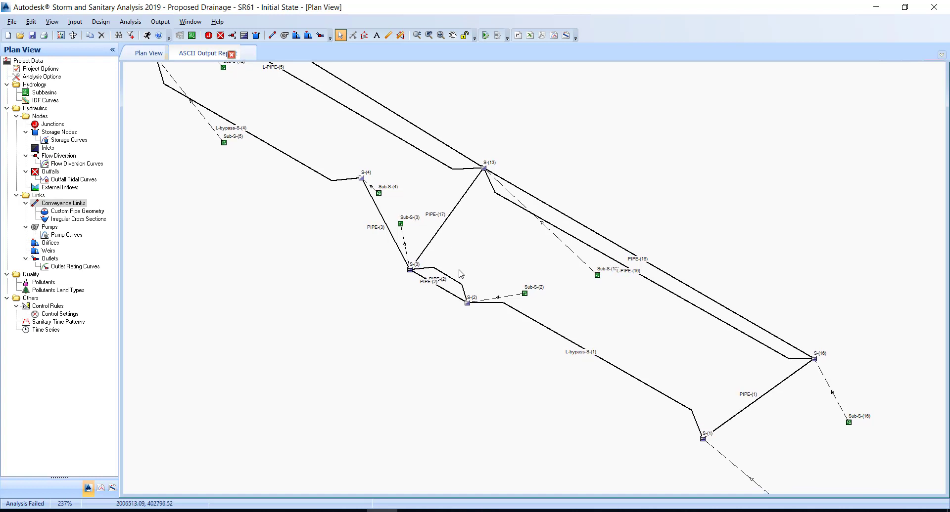
scroll(452, 284, up, 3)
scroll(452, 284, up, 1)
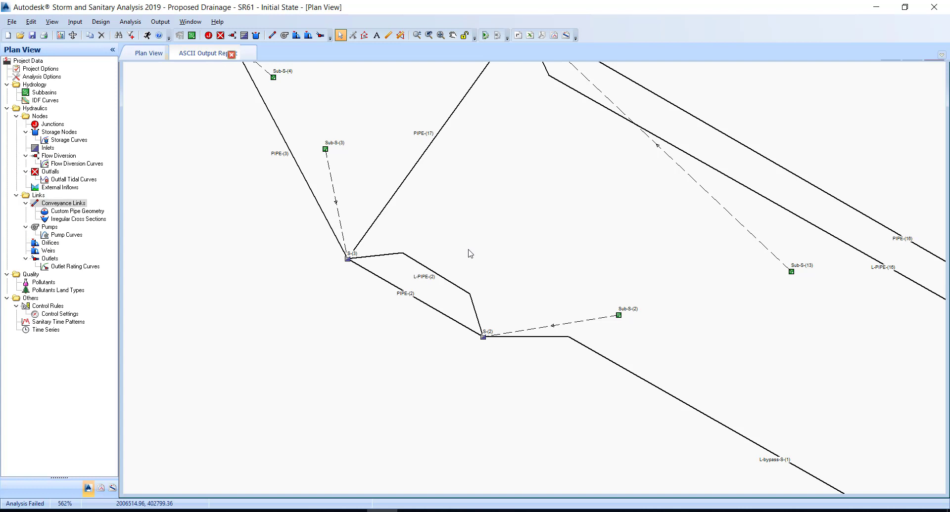
right_click(449, 284)
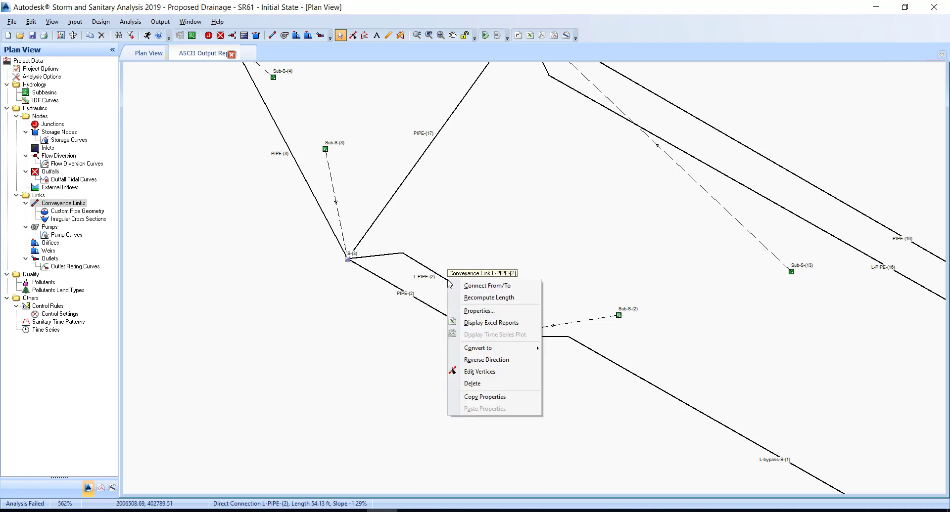
click(483, 286)
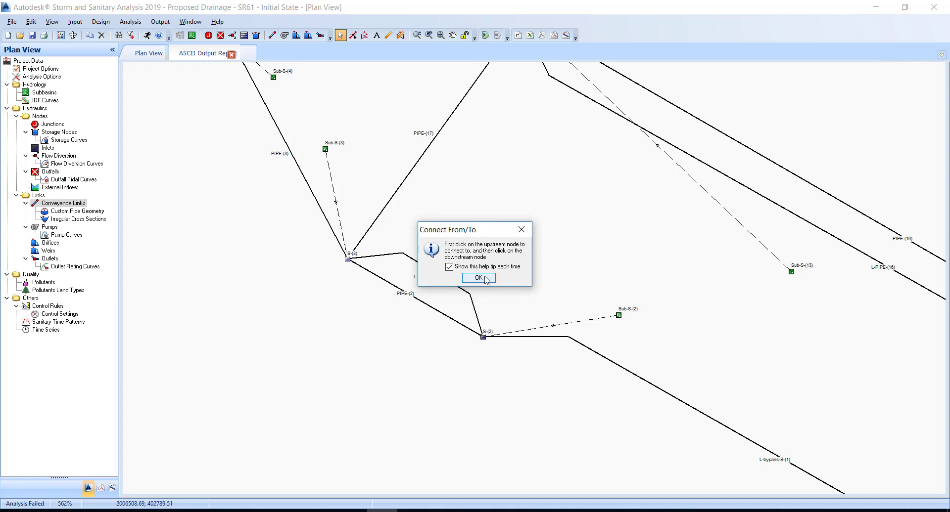
click(483, 278)
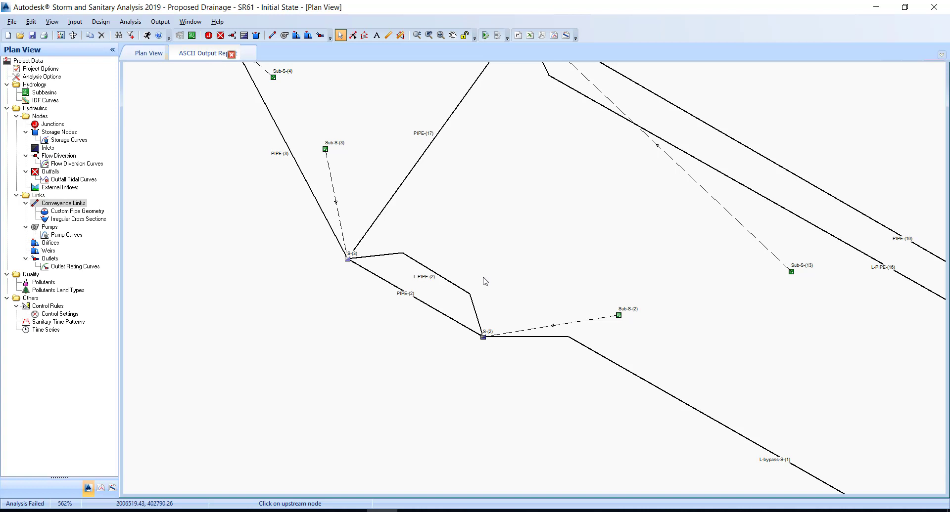
drag(470, 255, 435, 349)
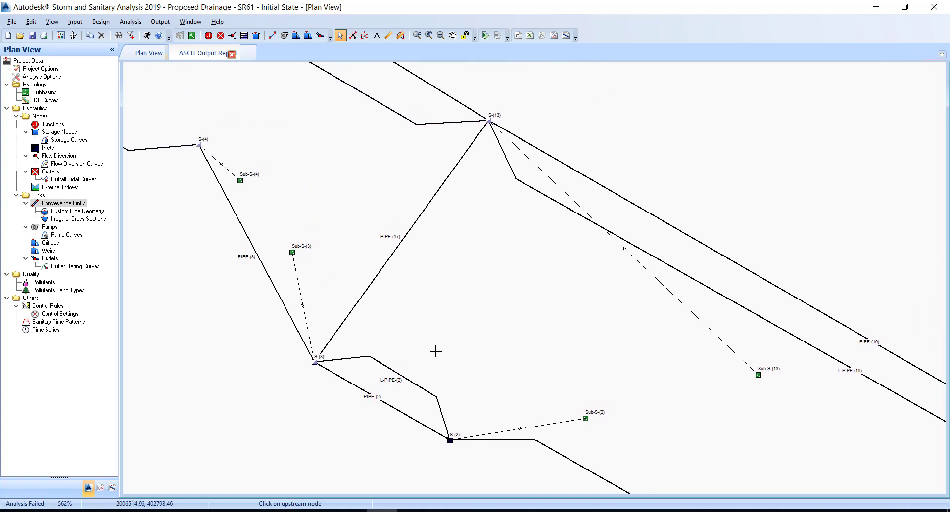
click(314, 362)
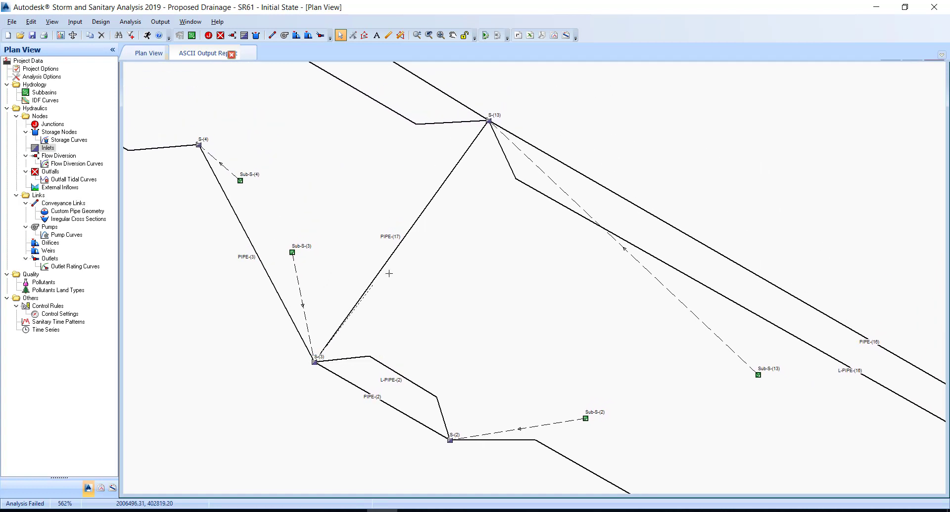
click(489, 121)
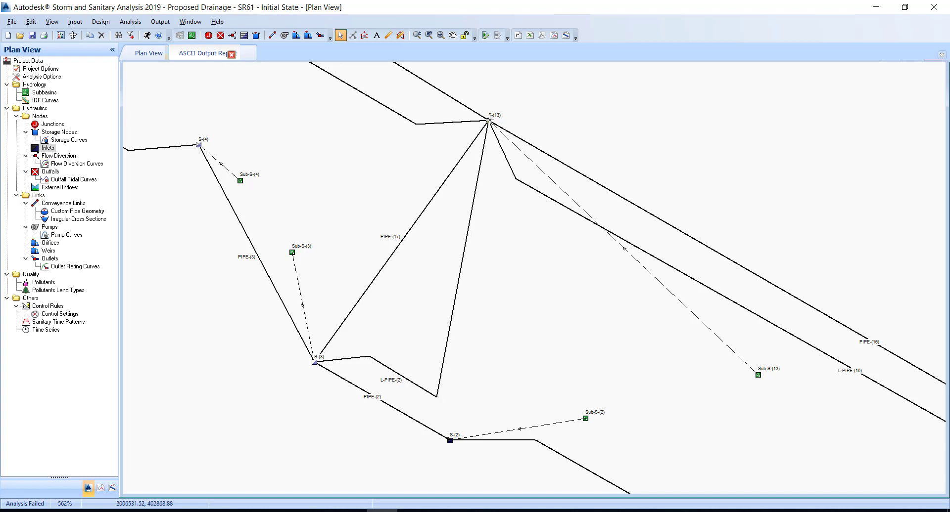
- Move the reconnected link's stray vertex up near inlet S-(13) so the link runs alongside PIPE-(17)
double_click(390, 369)
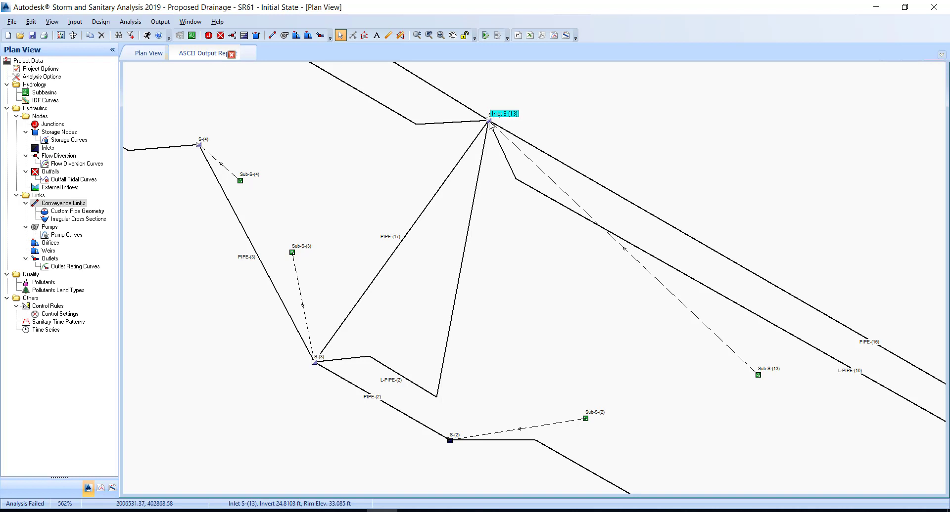
right_click(396, 375)
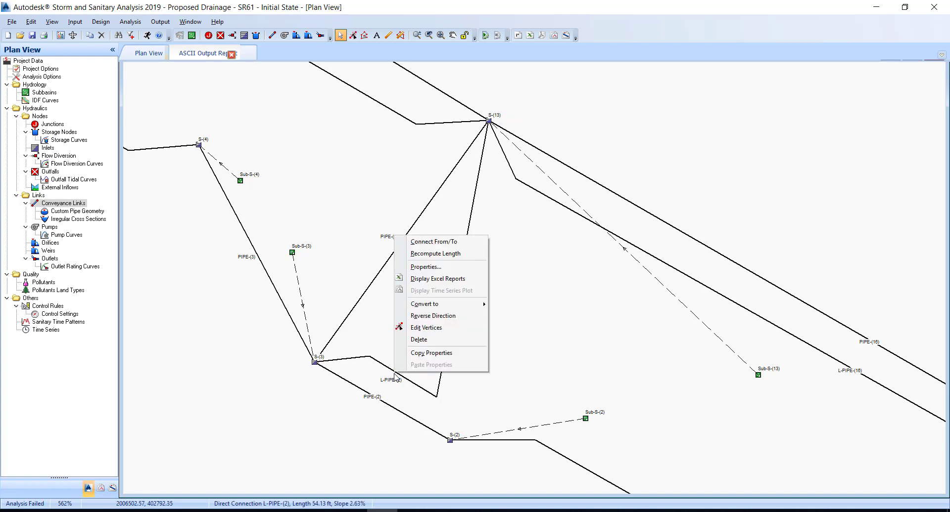
click(424, 328)
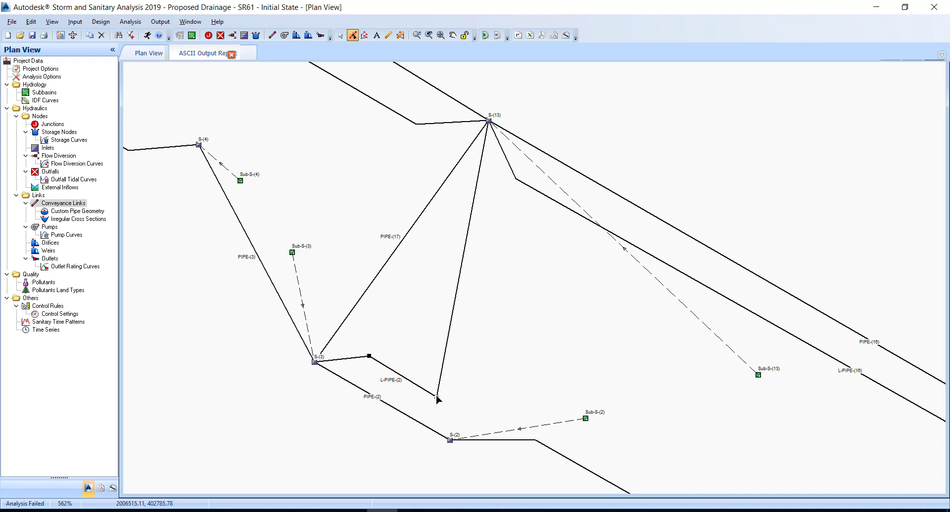
mouse_move(436, 398)
mouse_down()
mouse_move(489, 154)
mouse_move(494, 178)
mouse_up()
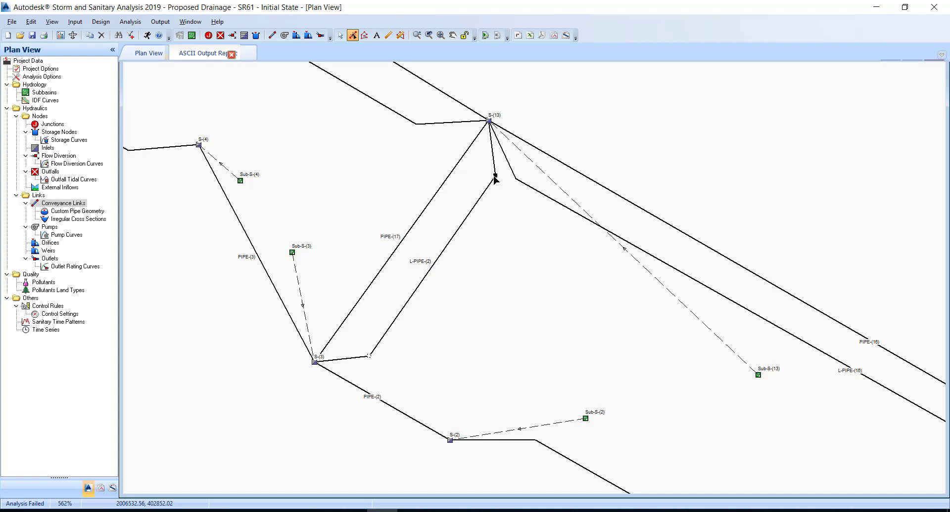
key(Escape)
- Rename the reconnected link between S-(3) and S-(13) as L-PIPE-(17)
double_click(445, 253)
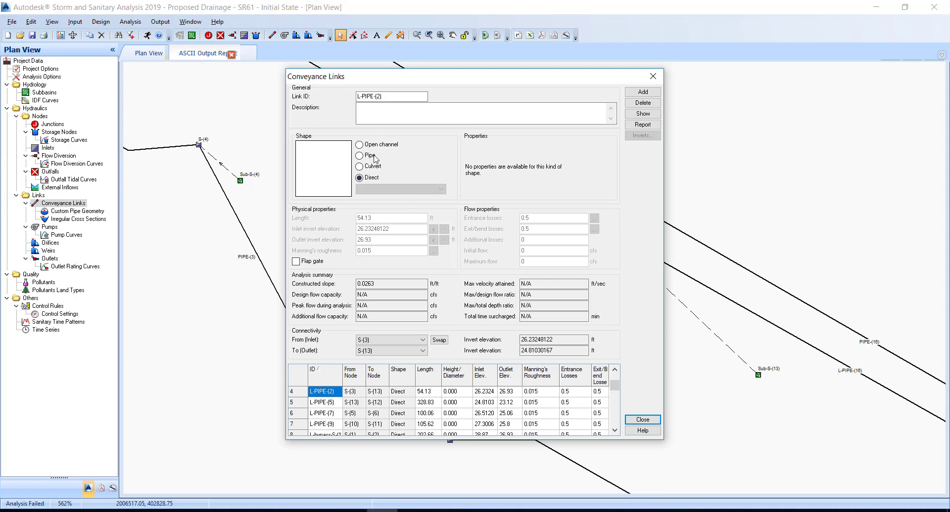
drag(389, 97, 337, 99)
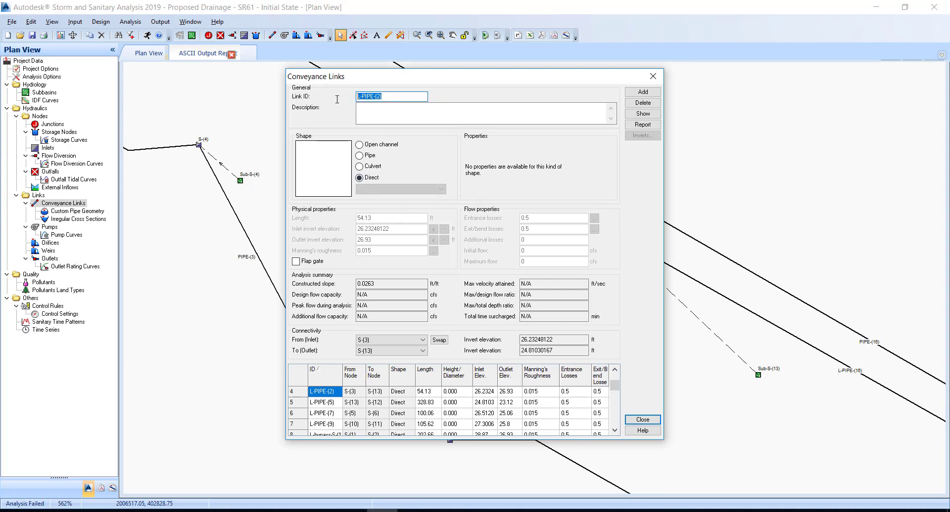
key(Right)
key(BackSpace)
key(BackSpace)
text(17)
click(641, 420)
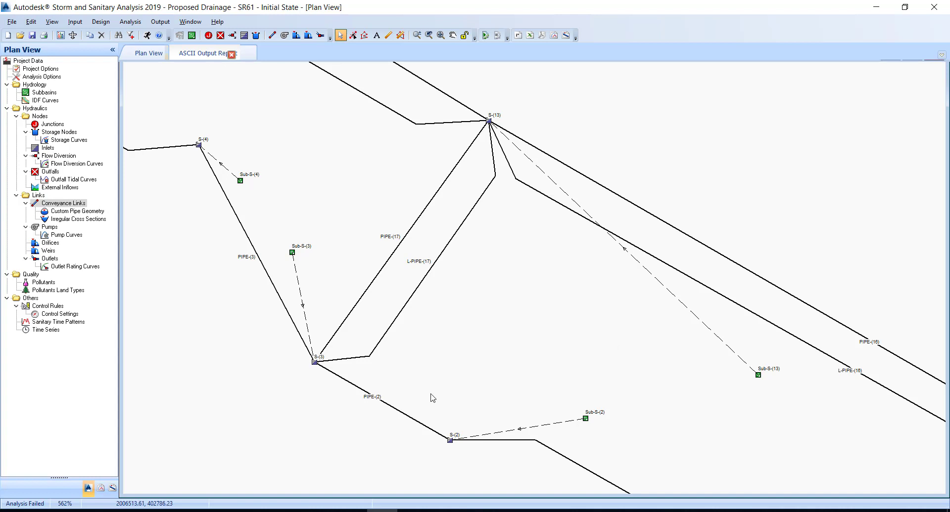
- Set the roadway/gutter bypass link of inlet S-(3) to L-PIPE-(17) and save the project
click(314, 364)
double_click(314, 364)
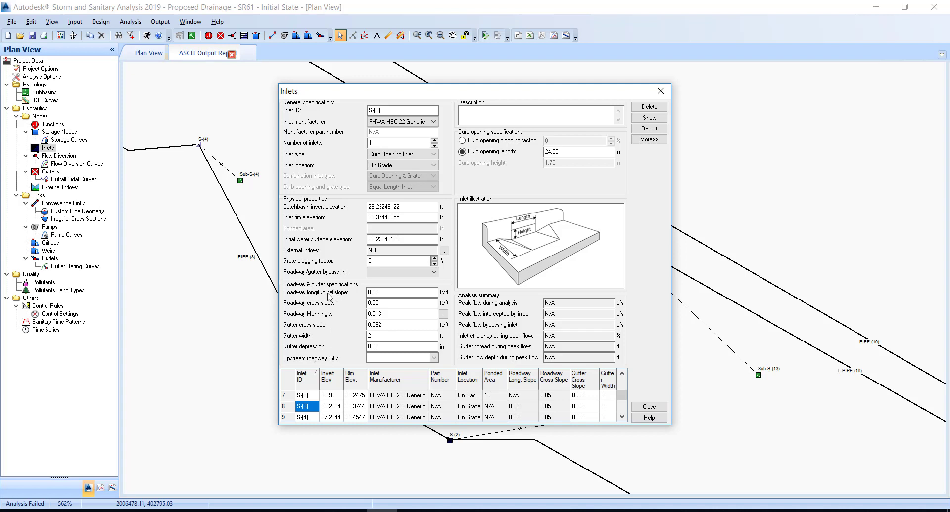
click(406, 272)
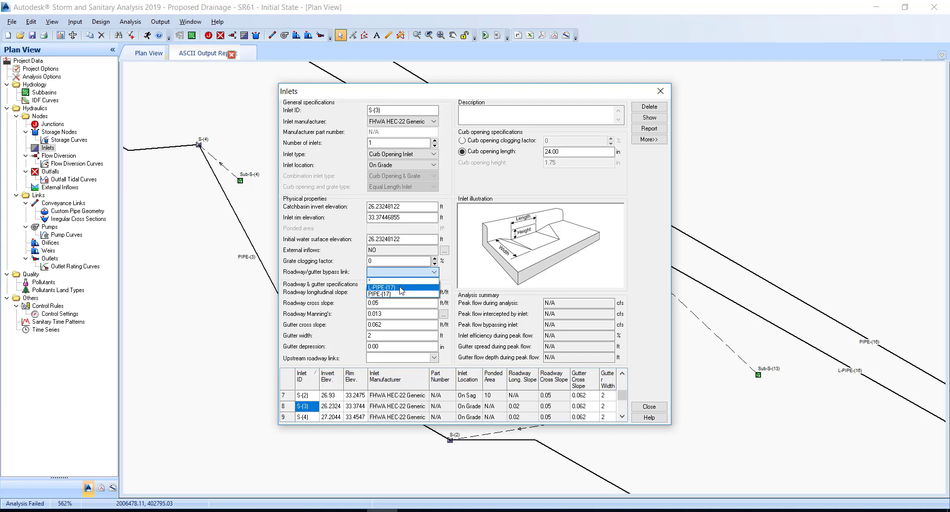
click(403, 288)
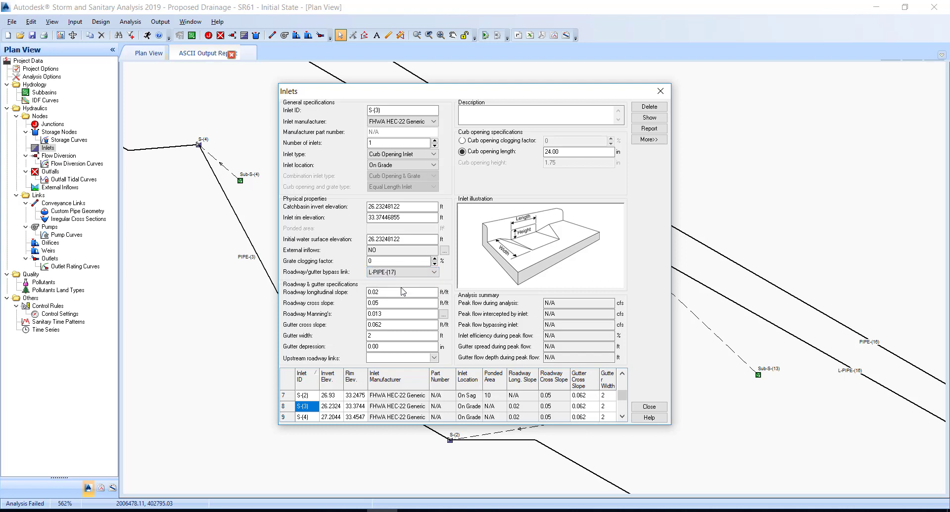
click(649, 407)
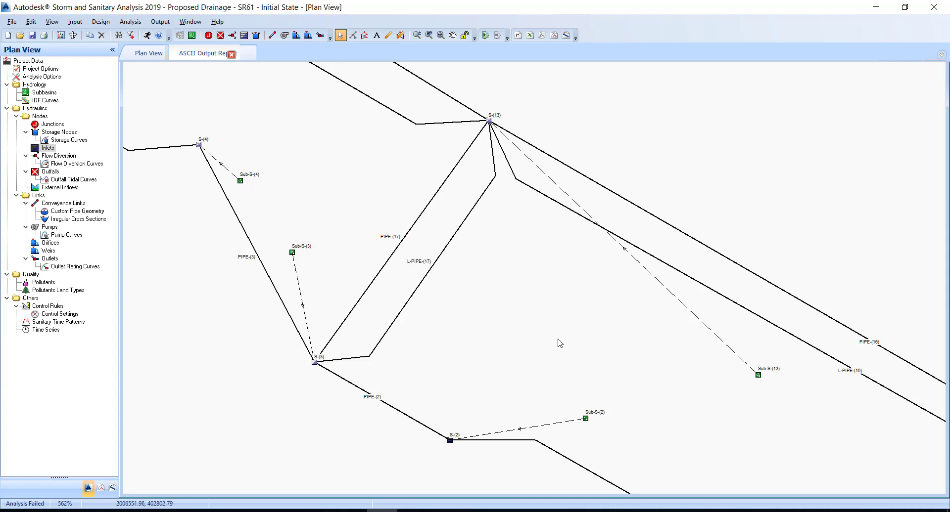
click(12, 24)
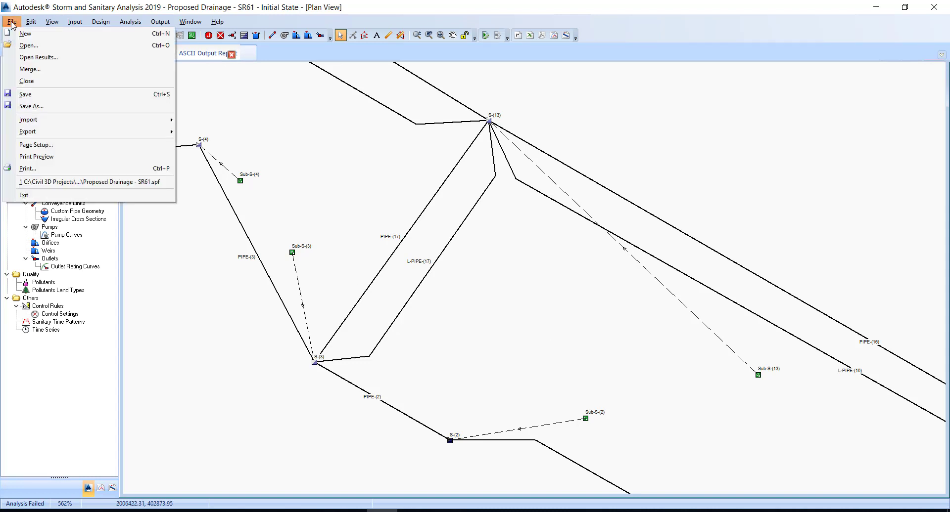
click(65, 97)
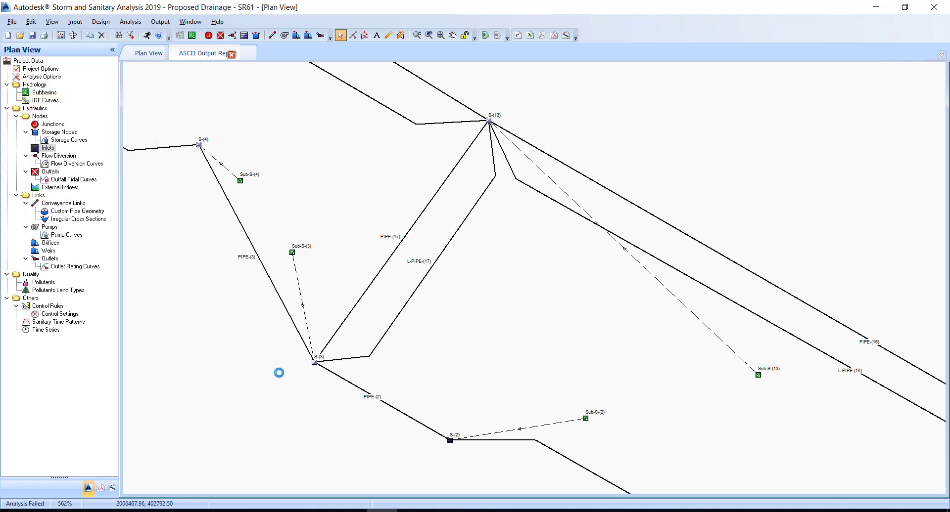
- Switch to the PowerPoint slide show, review the analysis error and warning examples on slides 28 to 37, and return to Storm and Sanitary Analysis
key(alt+Tab)
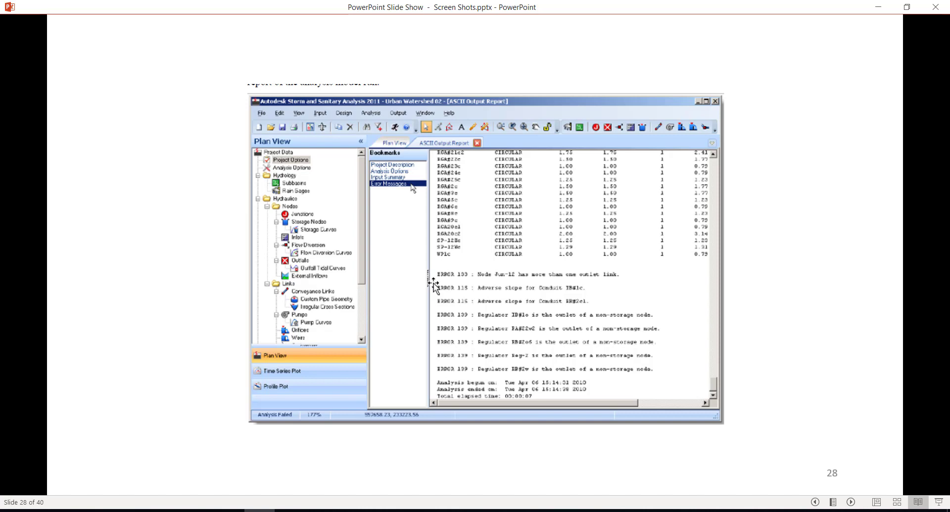
key(Right)
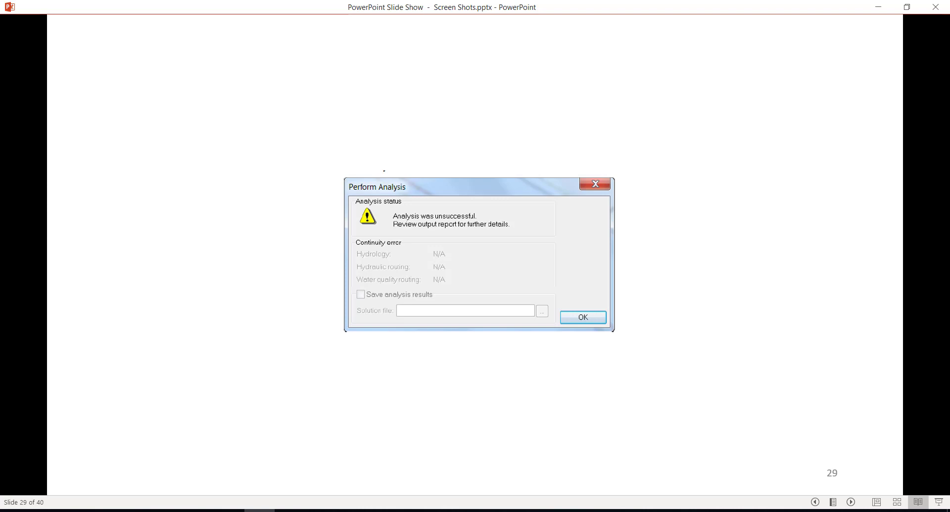
key(Right)
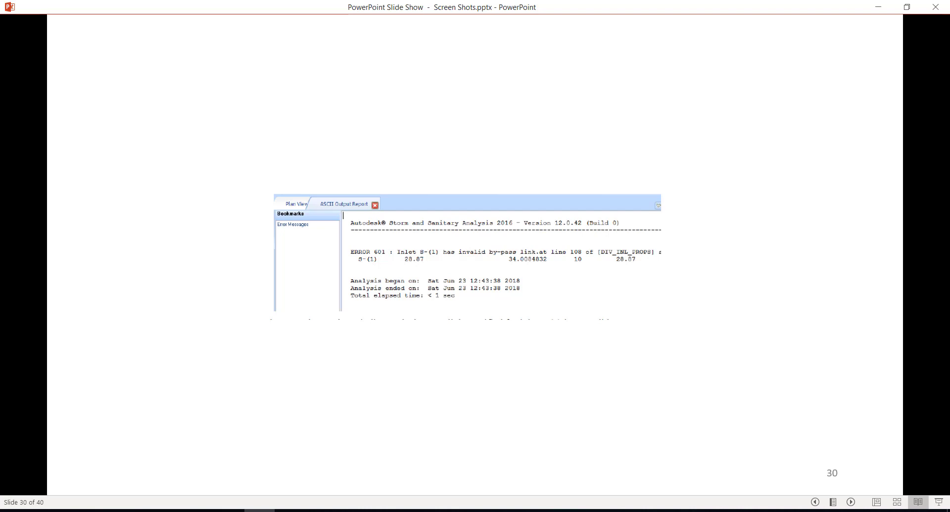
key(Right)
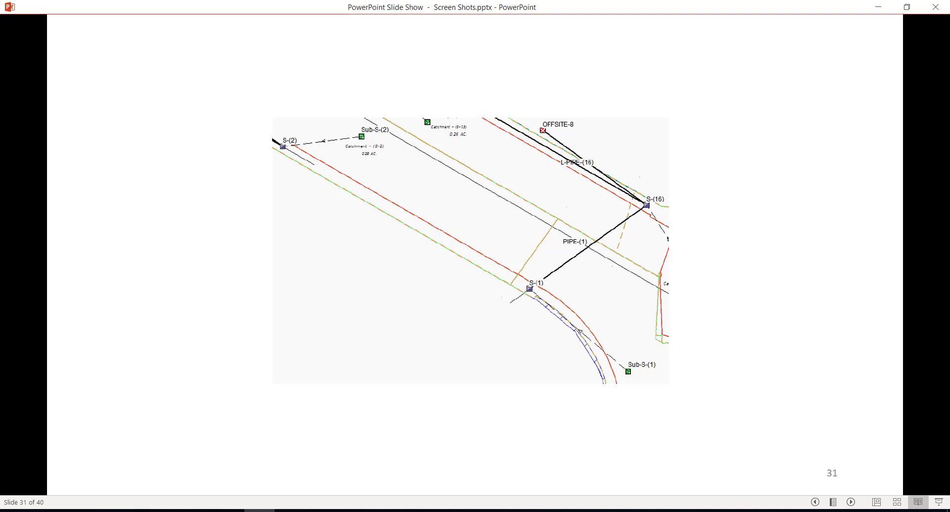
key(Right)
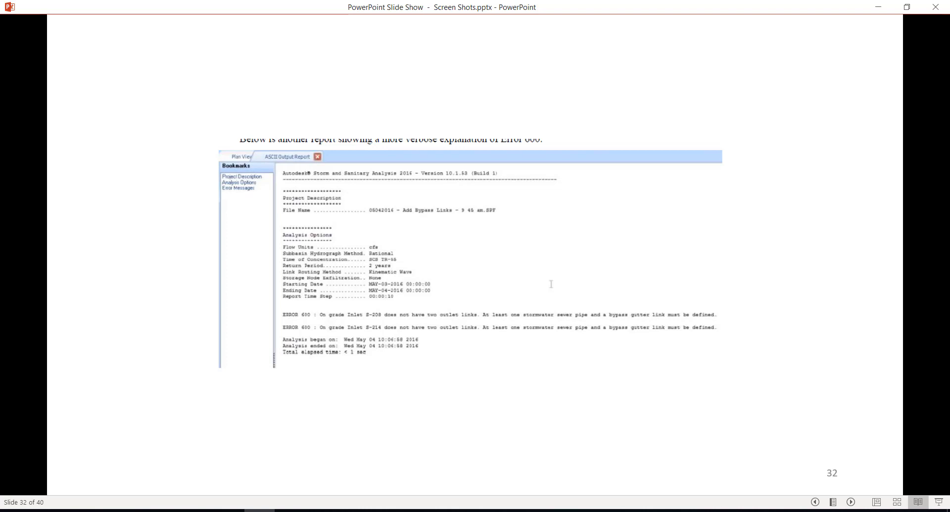
key(Right)
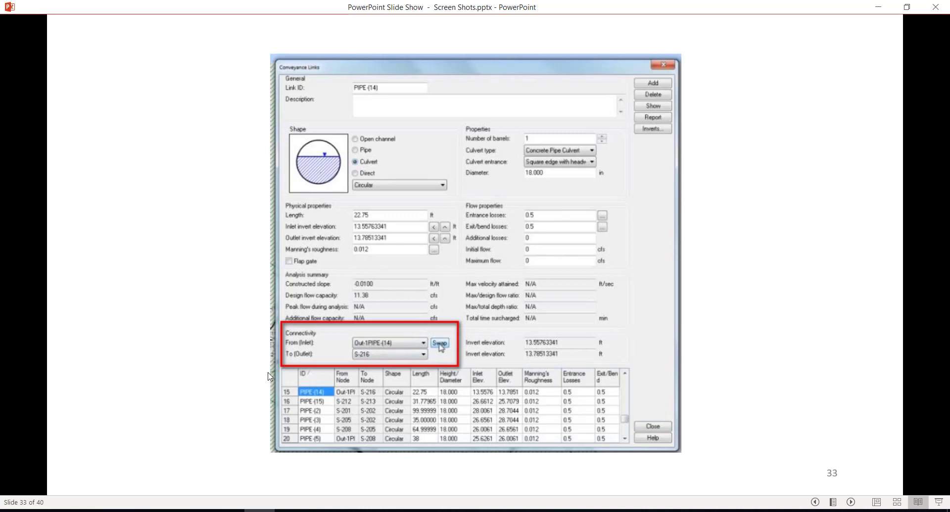
click(385, 285)
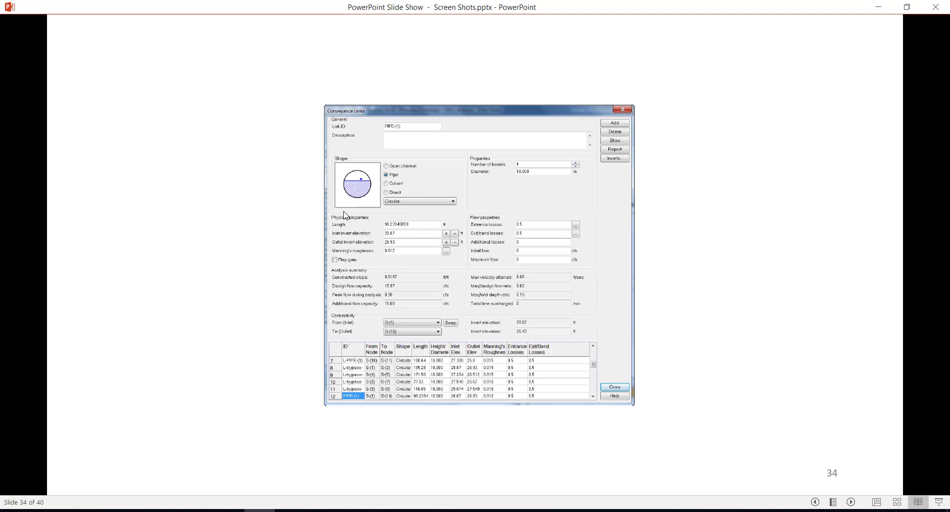
key(Right)
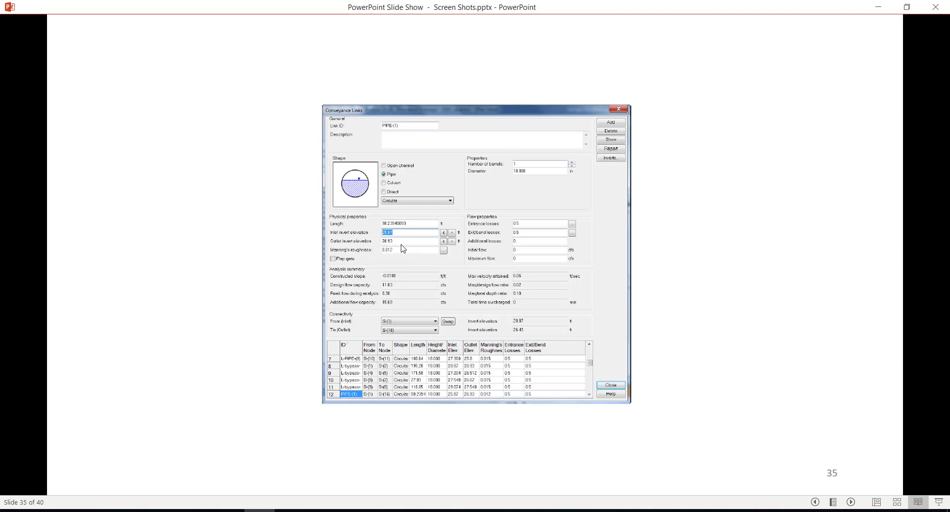
click(388, 224)
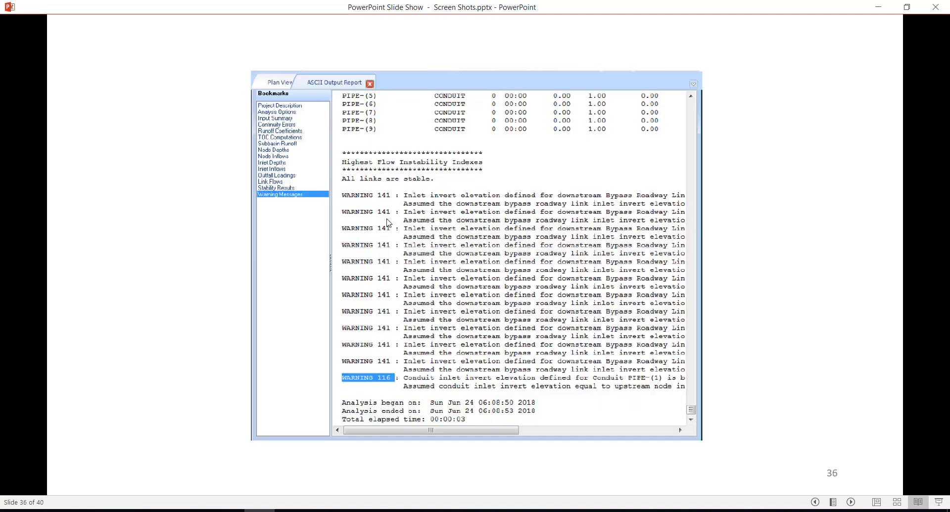
key(Right)
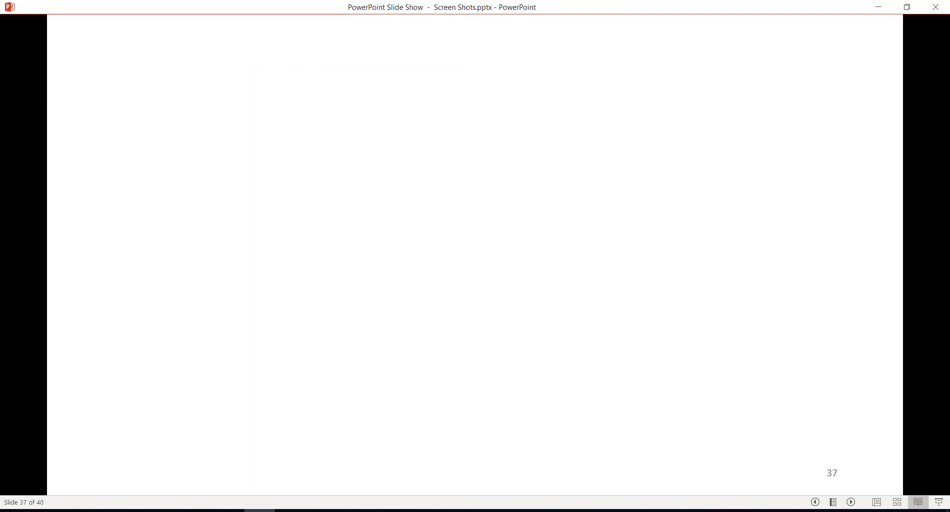
click(877, 7)
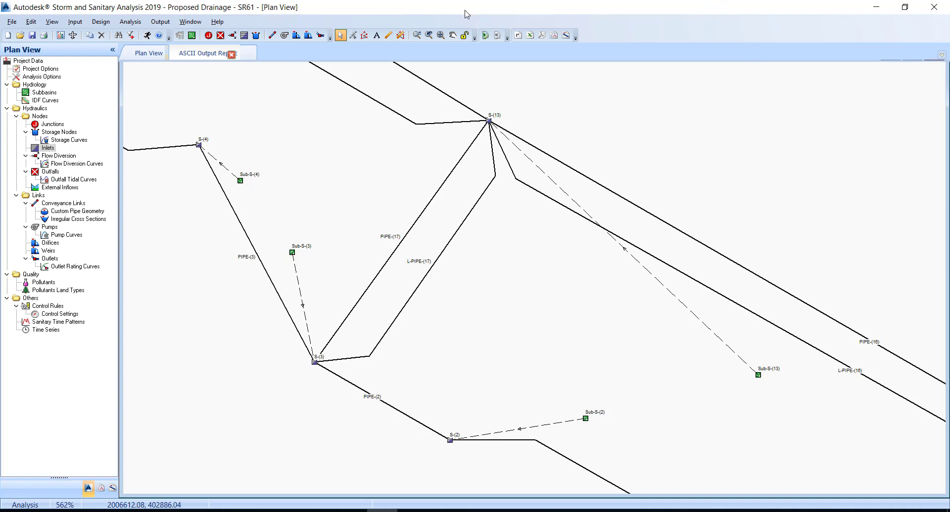
- Run the drainage analysis and save its results to the default solution file
click(146, 35)
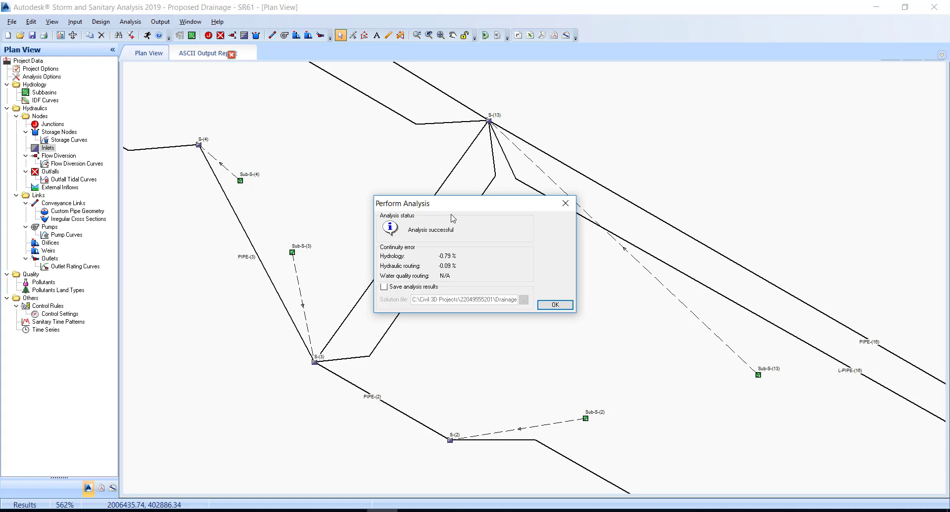
click(384, 287)
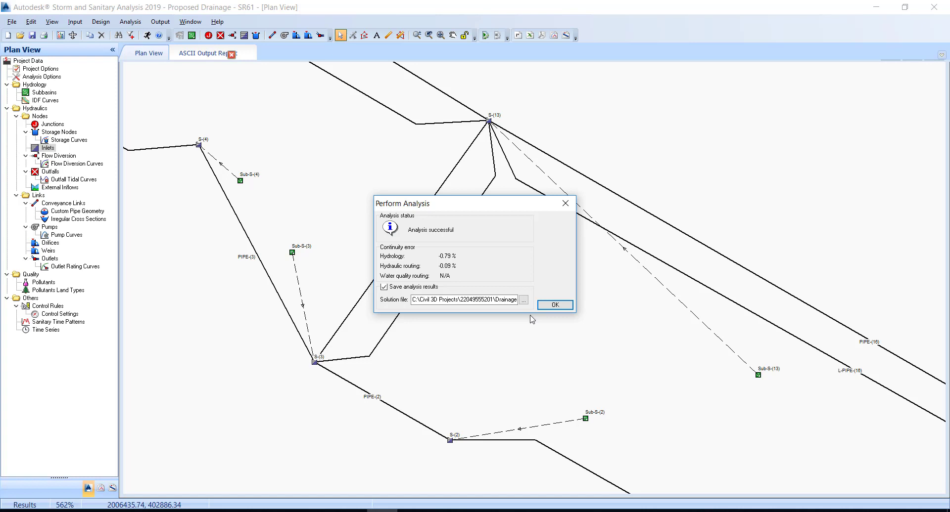
click(555, 305)
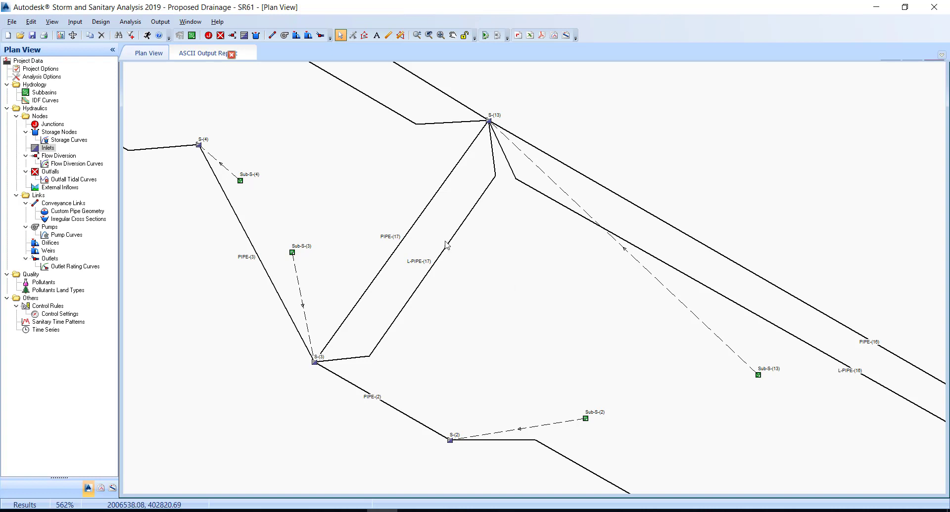
click(12, 22)
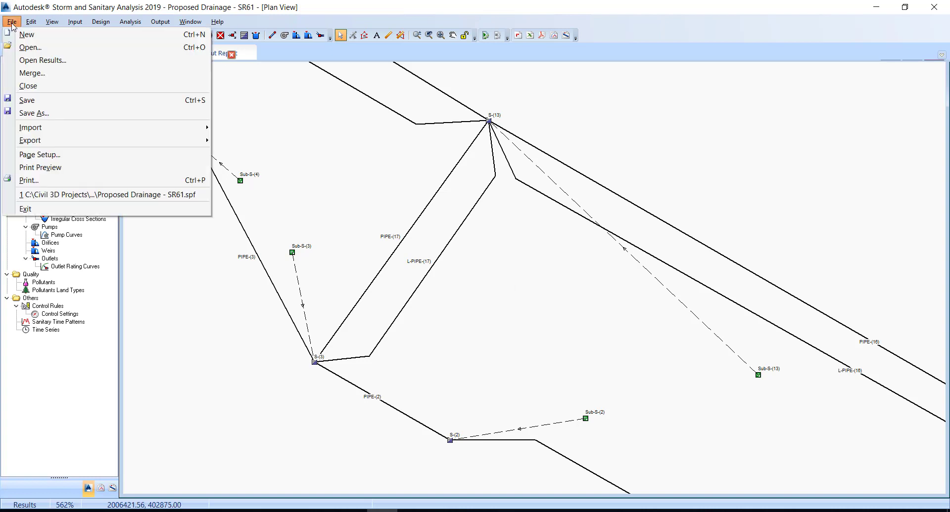
click(53, 62)
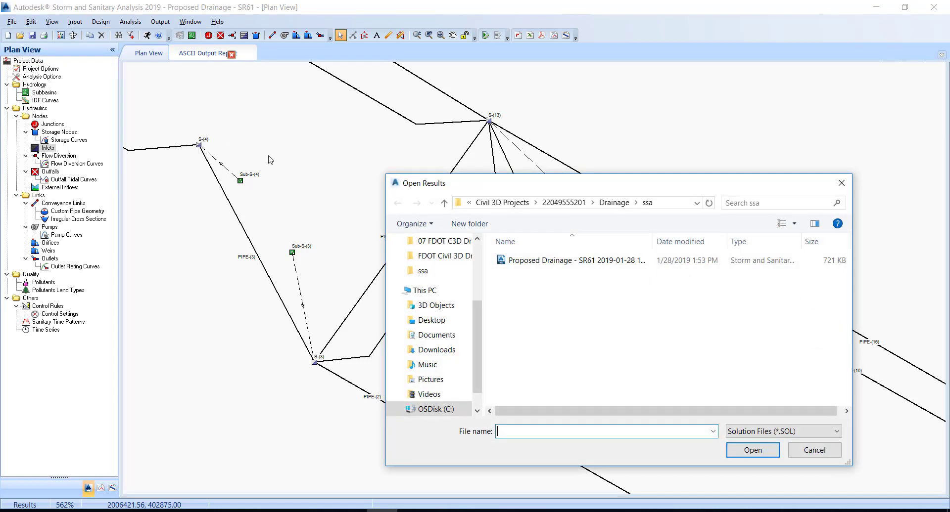
drag(523, 187, 323, 127)
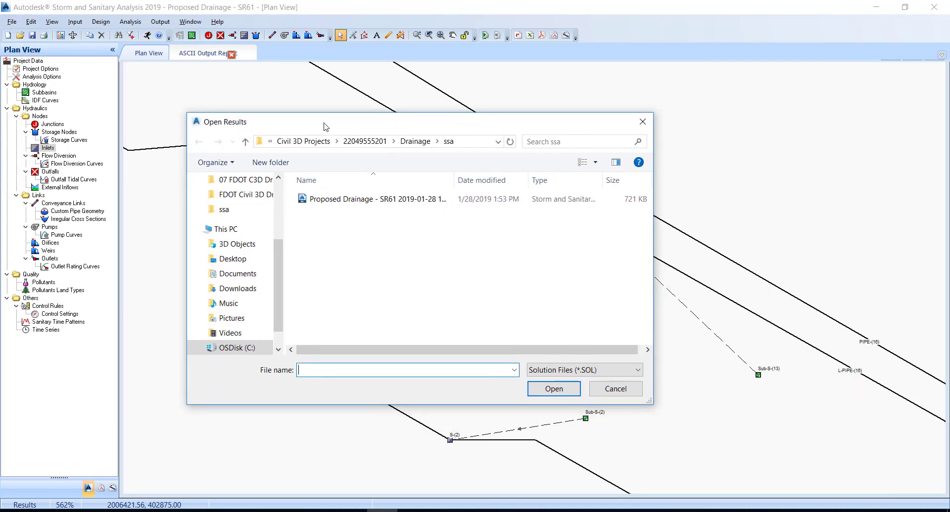
drag(453, 181, 542, 182)
click(376, 200)
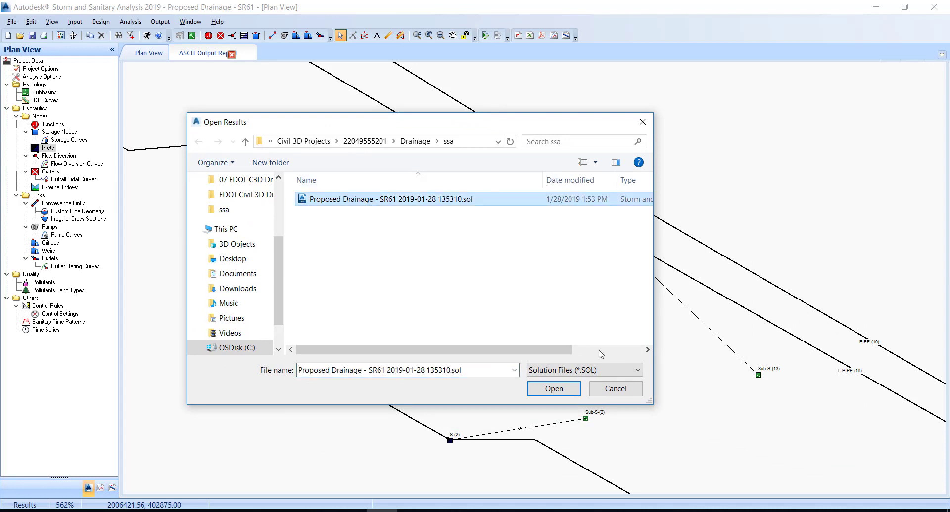
click(553, 389)
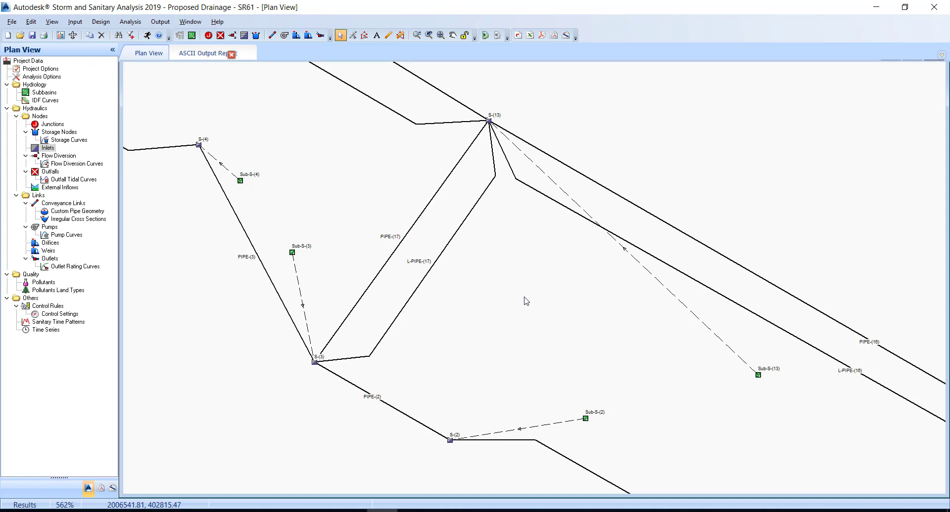
click(208, 55)
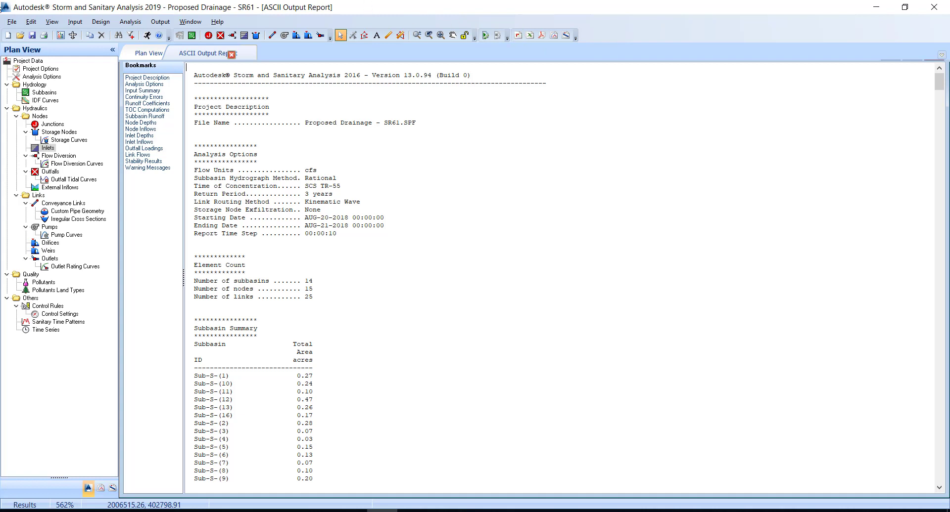
- Save a copy of the project in the ssa folder as Proposed Drainage - SR61 - analysis
click(16, 25)
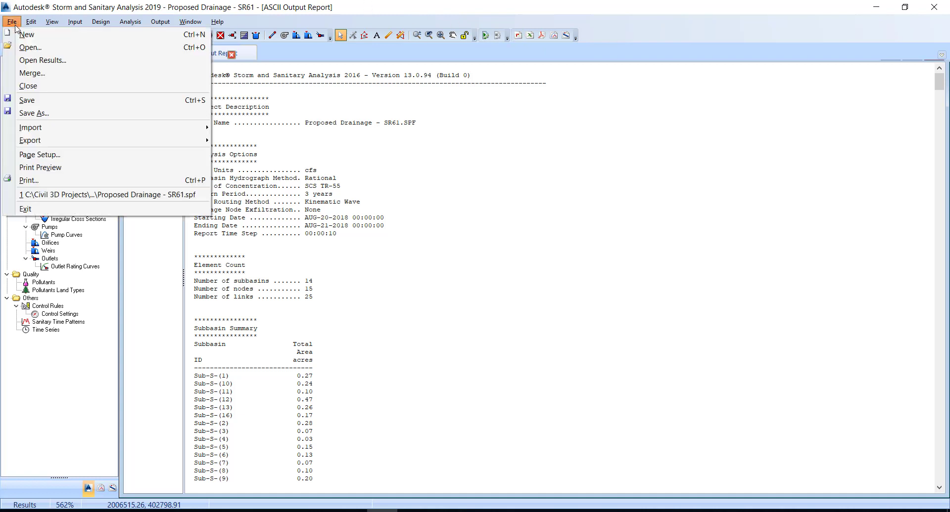
click(44, 114)
drag(537, 195, 363, 113)
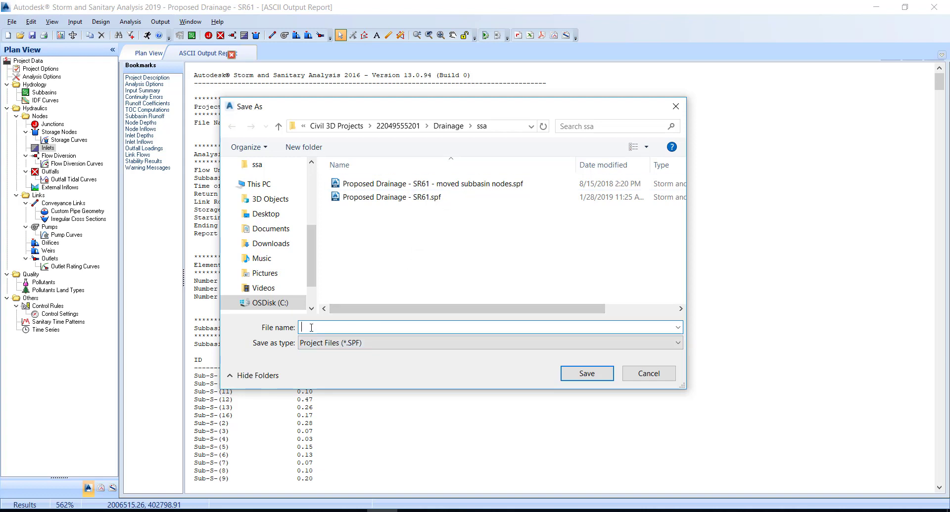
text(P)
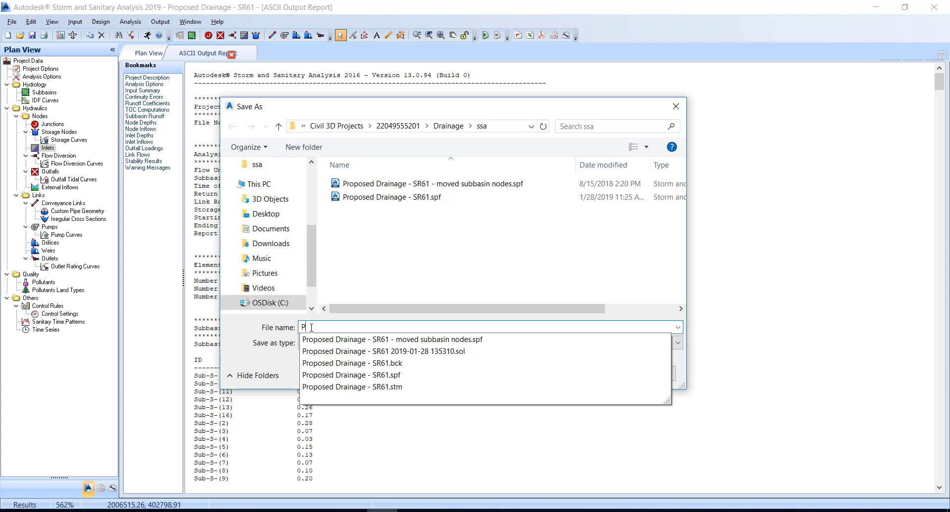
text(roposed Drainage - SR61 )
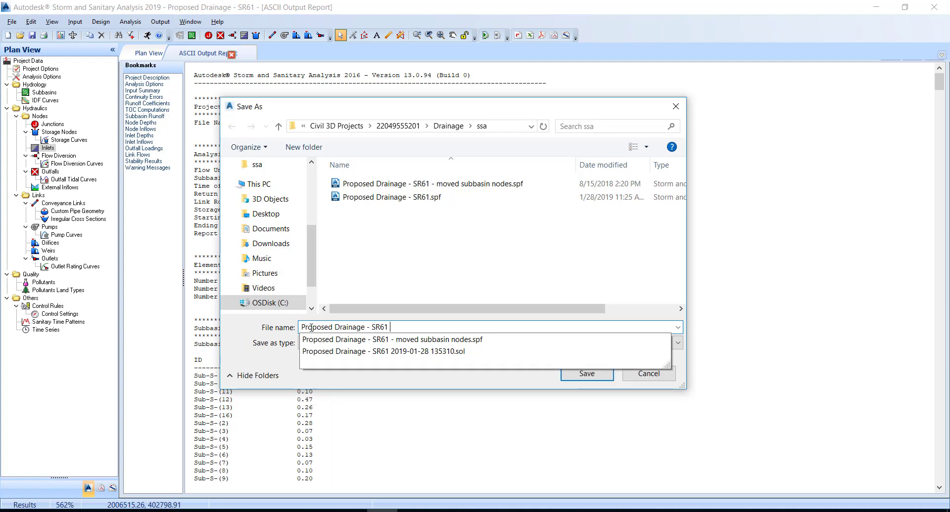
text(- ana)
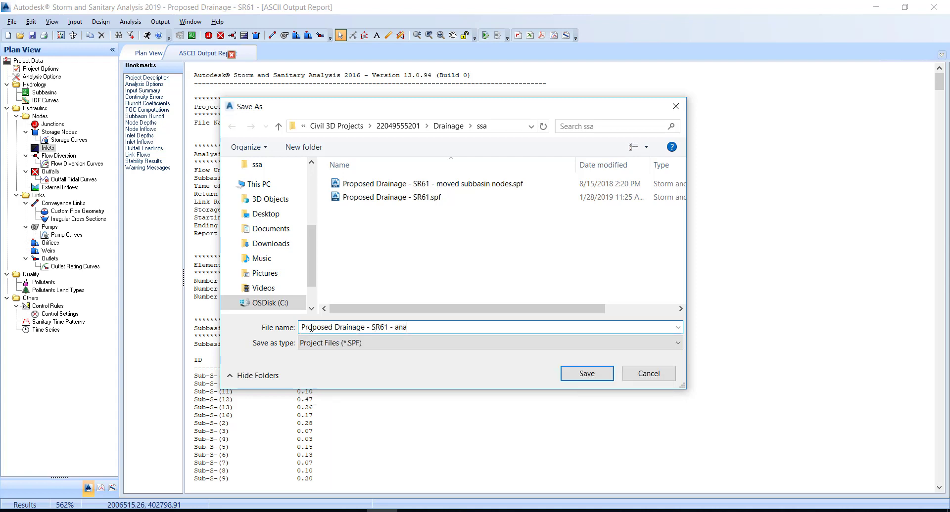
text(lysis)
click(587, 376)
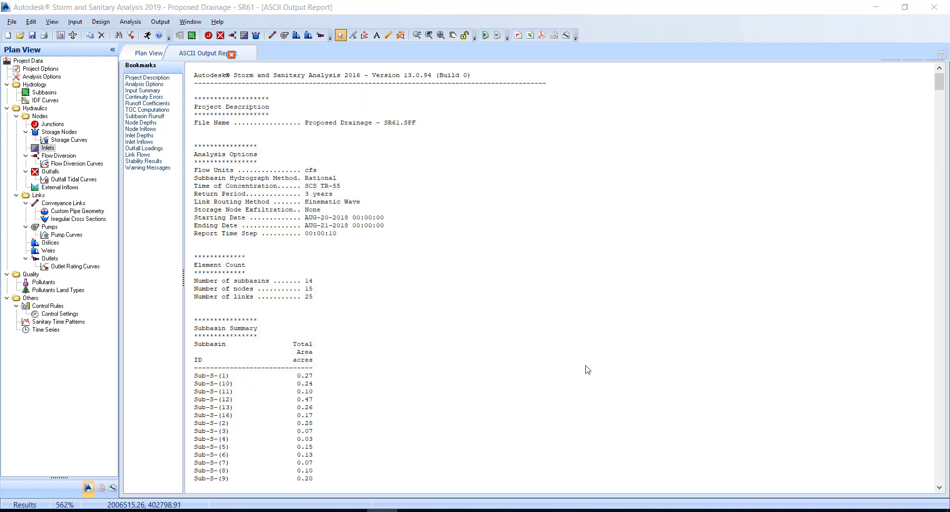
click(12, 22)
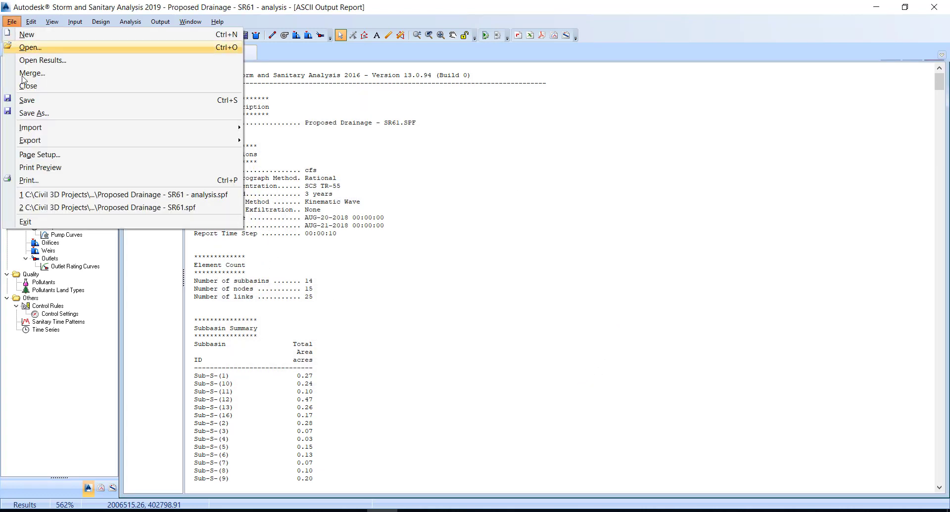
key(Escape)
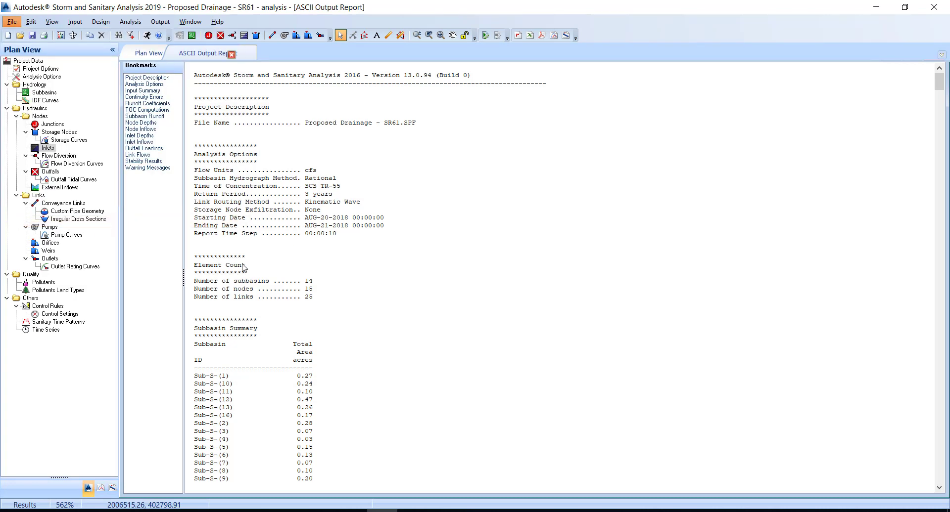